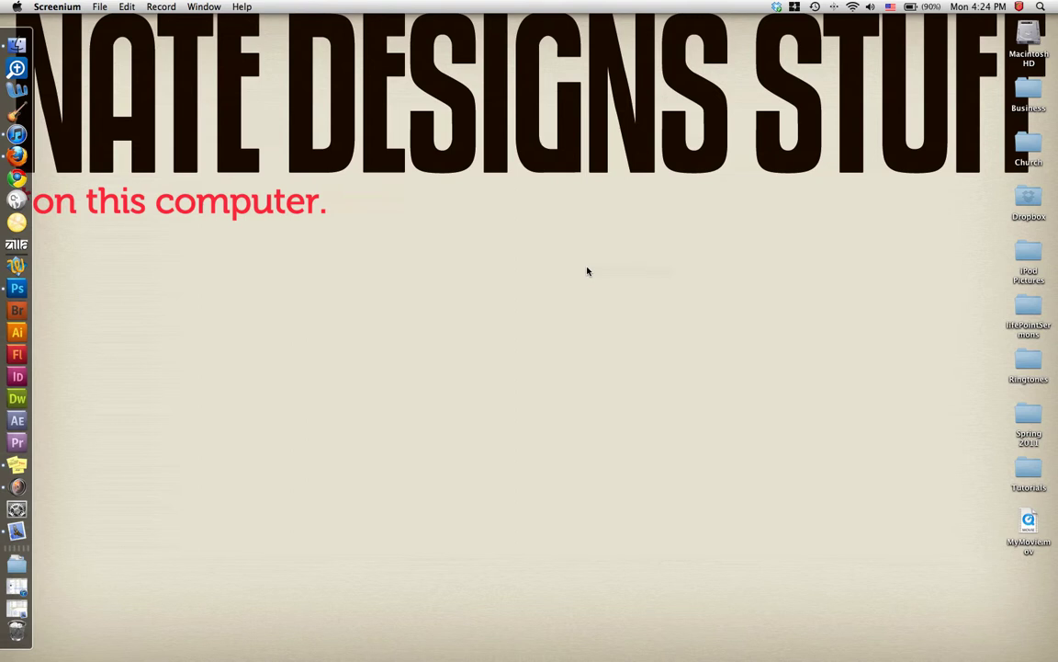
# Close the tut2_screenDesign Finder window and return to the screenDesign.psd slide in Photoshop
pyautogui.hotkey('ctrl', 'Right')
pyautogui.hotkey('ctrl', 'Right')
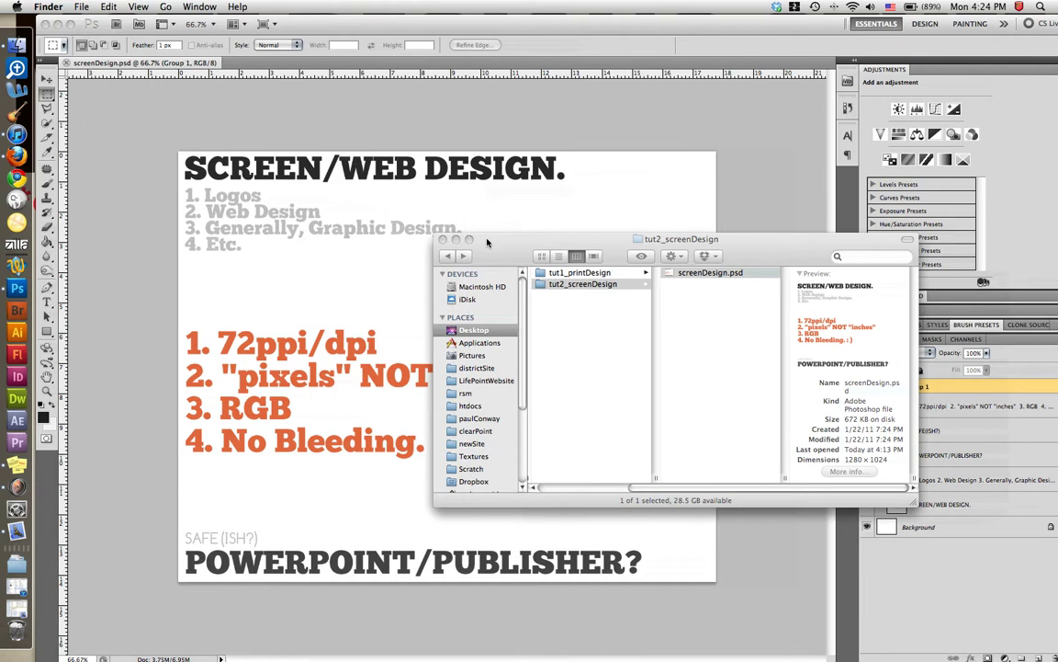
pyautogui.moveTo(487, 242); pyautogui.dragTo(490, 241)
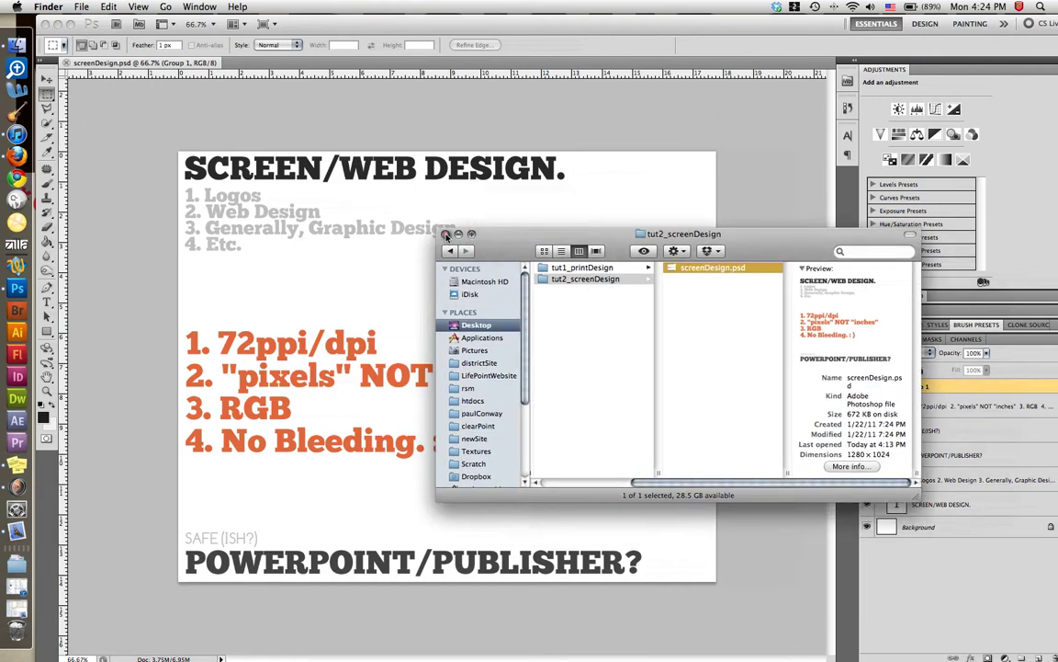
pyautogui.click(446, 237)
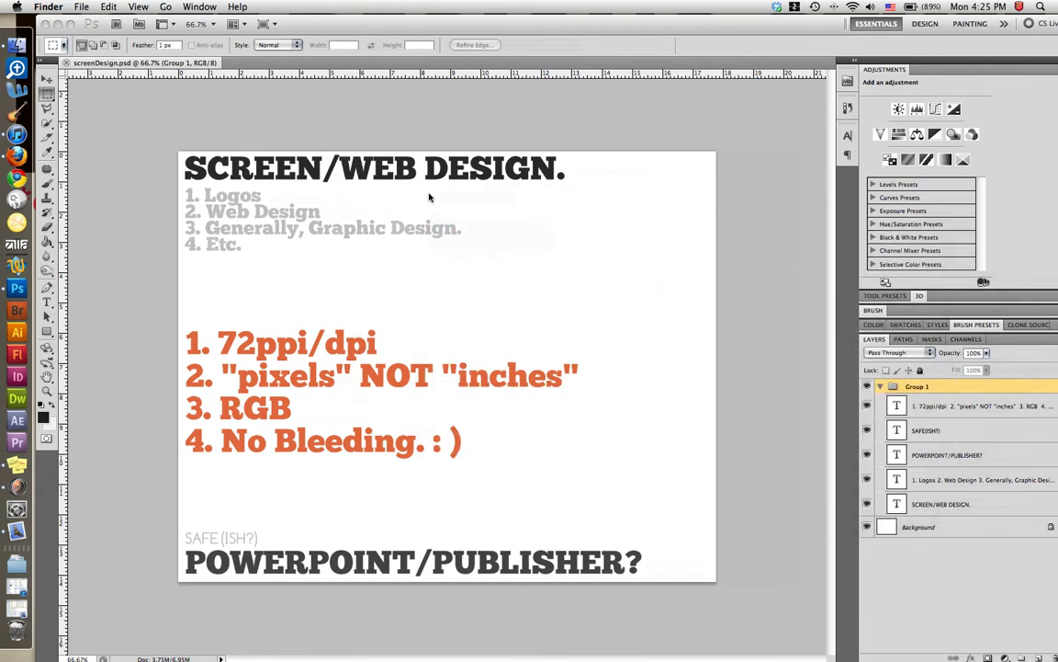
pyautogui.click(428, 198)
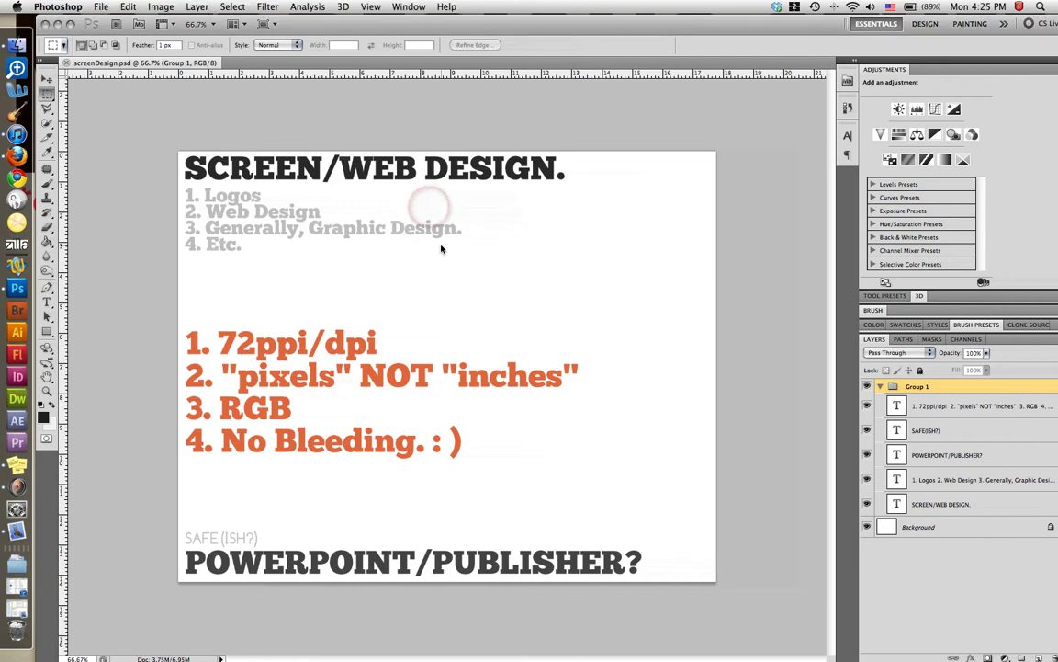
# Zoom to 100% and scroll around to read the notes: 72ppi, pixels not inches, RGB, No Bleeding
pyautogui.press('super+plus')
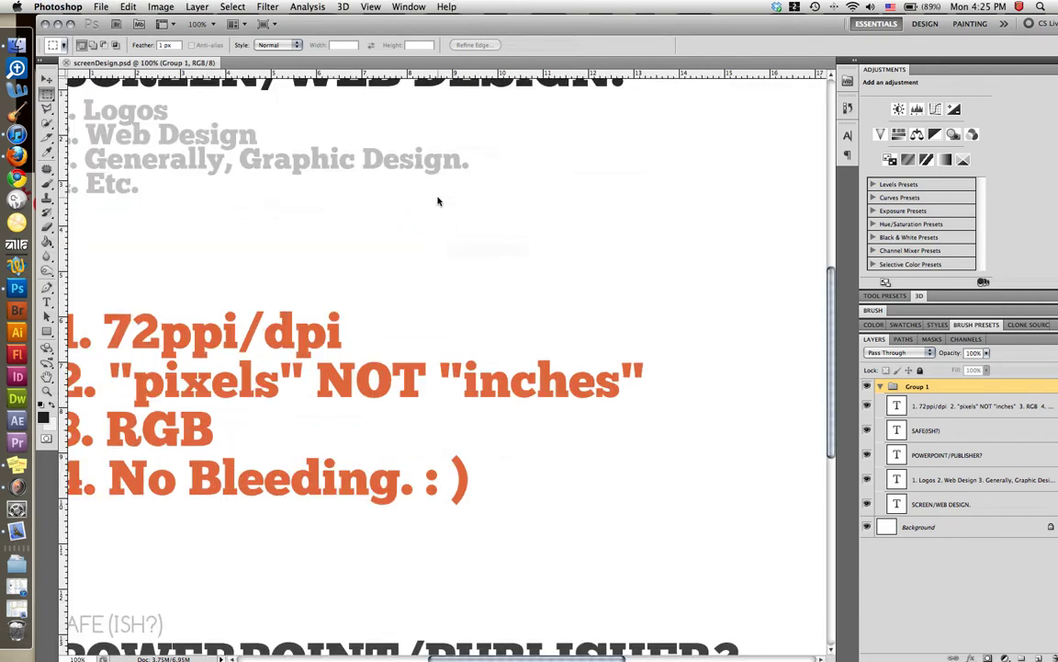
pyautogui.scroll(3, 393, 243)
pyautogui.hscroll(-3, 393, 242)
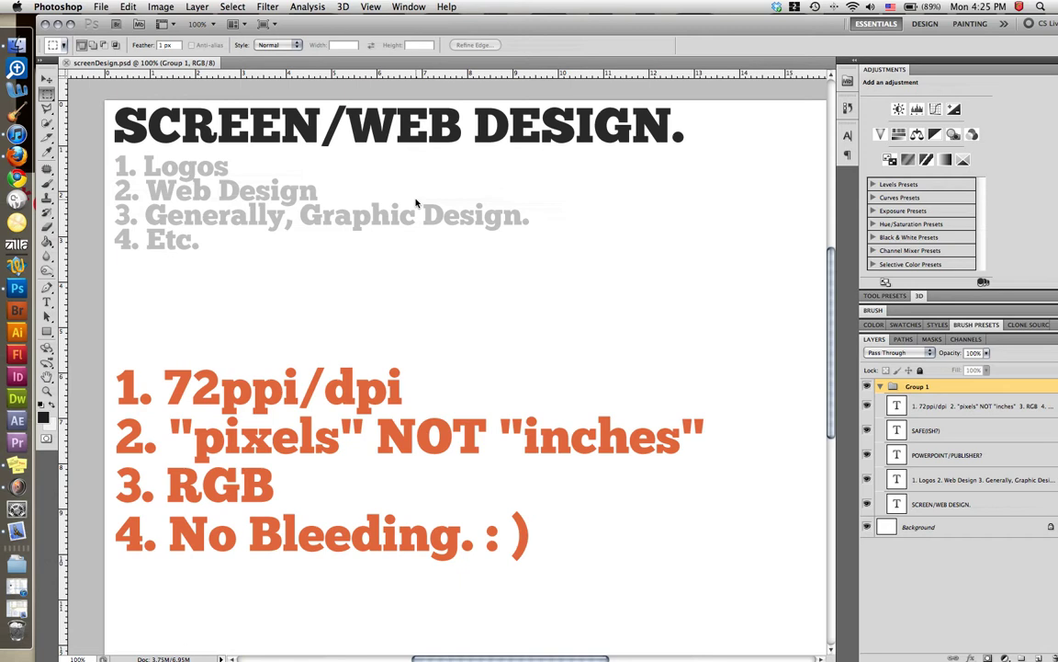
pyautogui.scroll(-5, 416, 202)
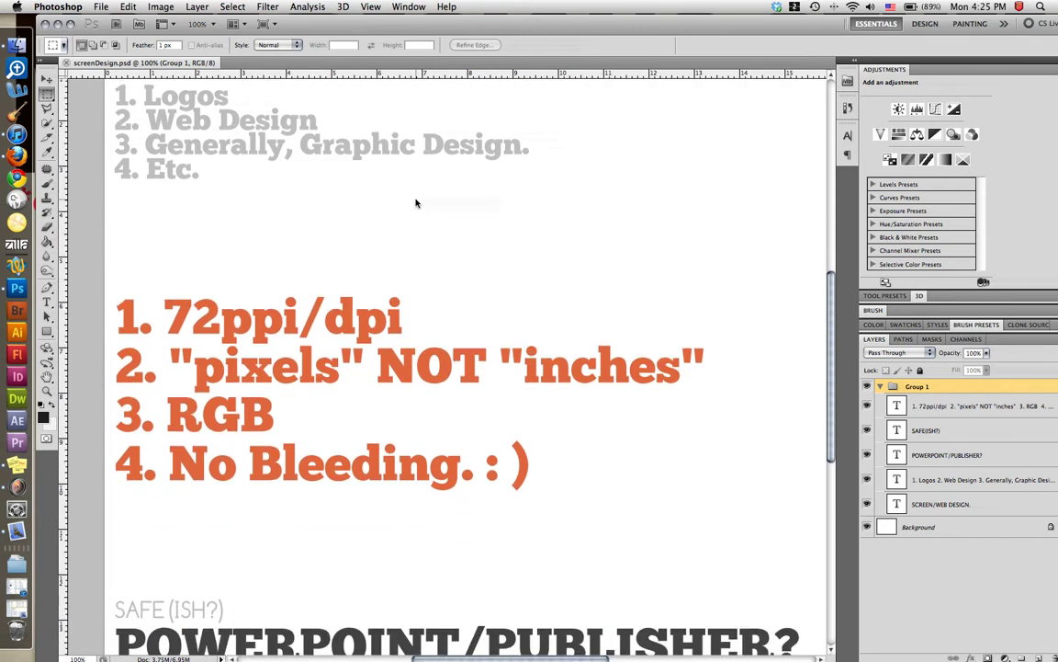
pyautogui.scroll(-2, 415, 202)
pyautogui.scroll(2, 416, 202)
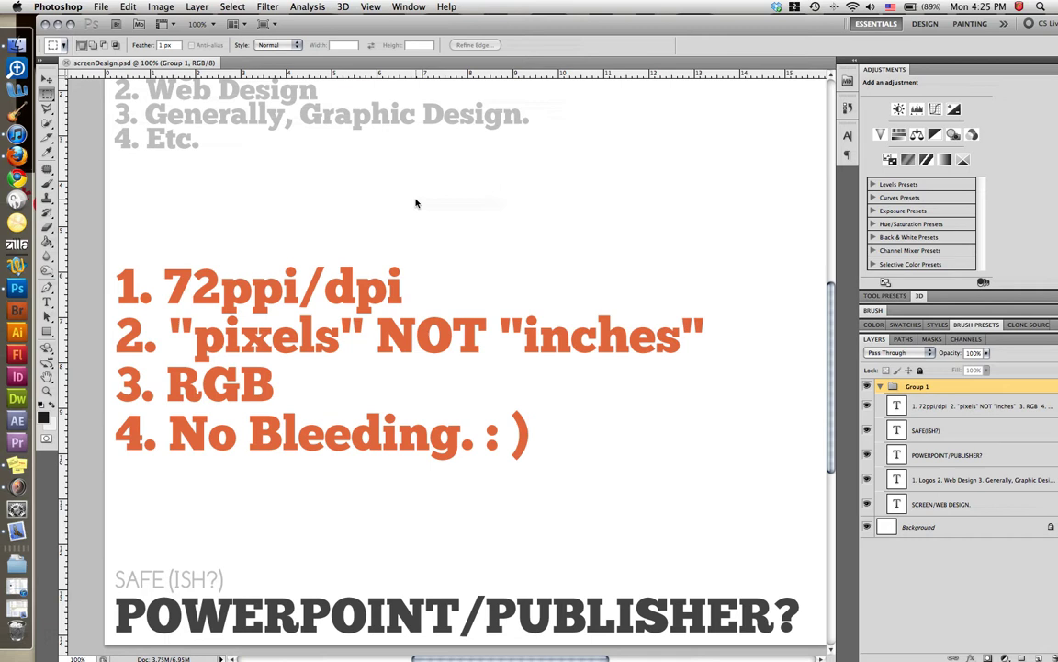
pyautogui.scroll(4, 415, 202)
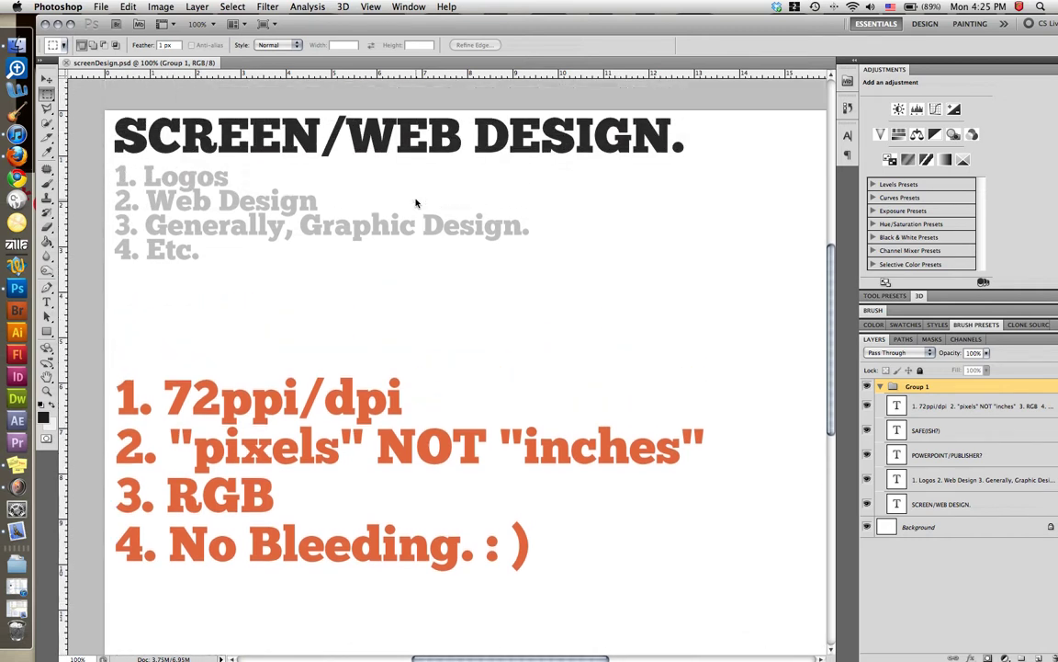
pyautogui.scroll(1, 416, 202)
pyautogui.scroll(-6, 415, 202)
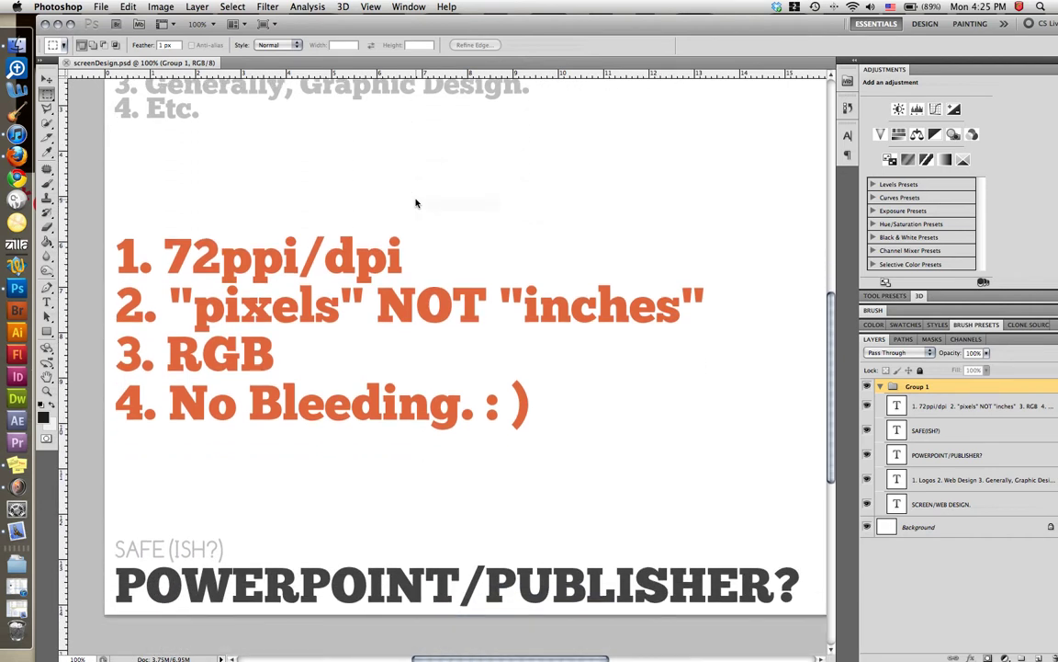
pyautogui.scroll(6, 415, 202)
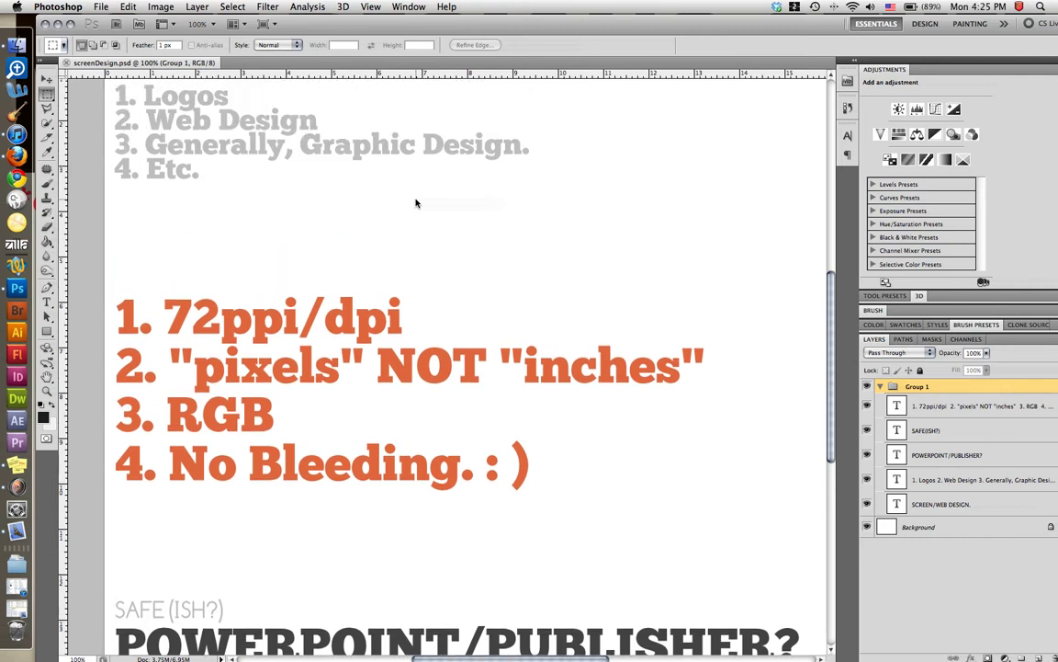
pyautogui.scroll(-1, 415, 202)
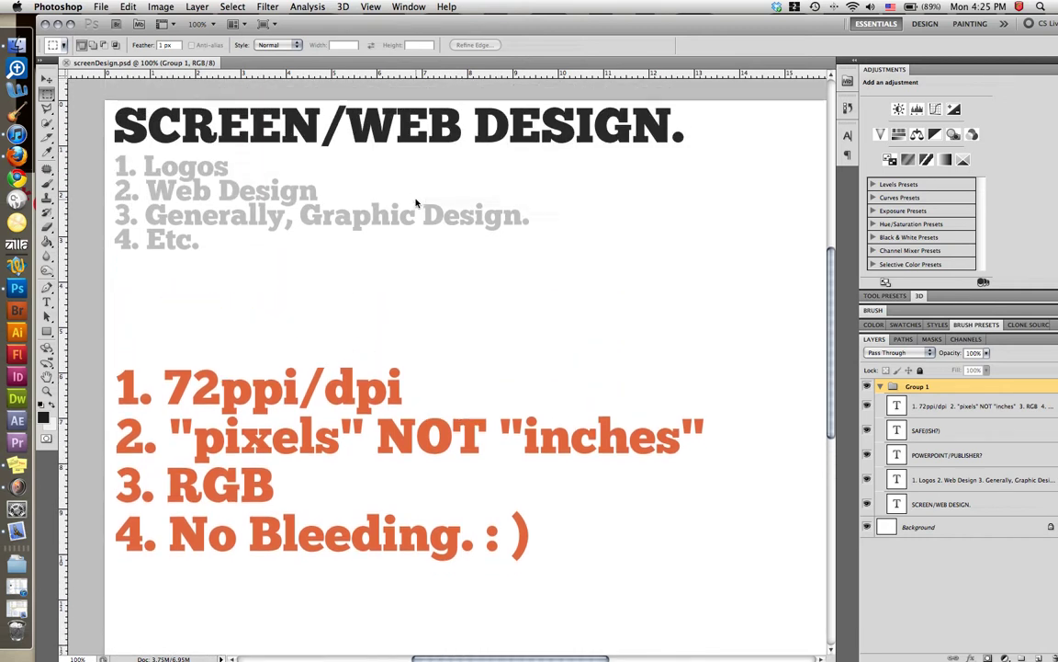
pyautogui.scroll(1, 416, 202)
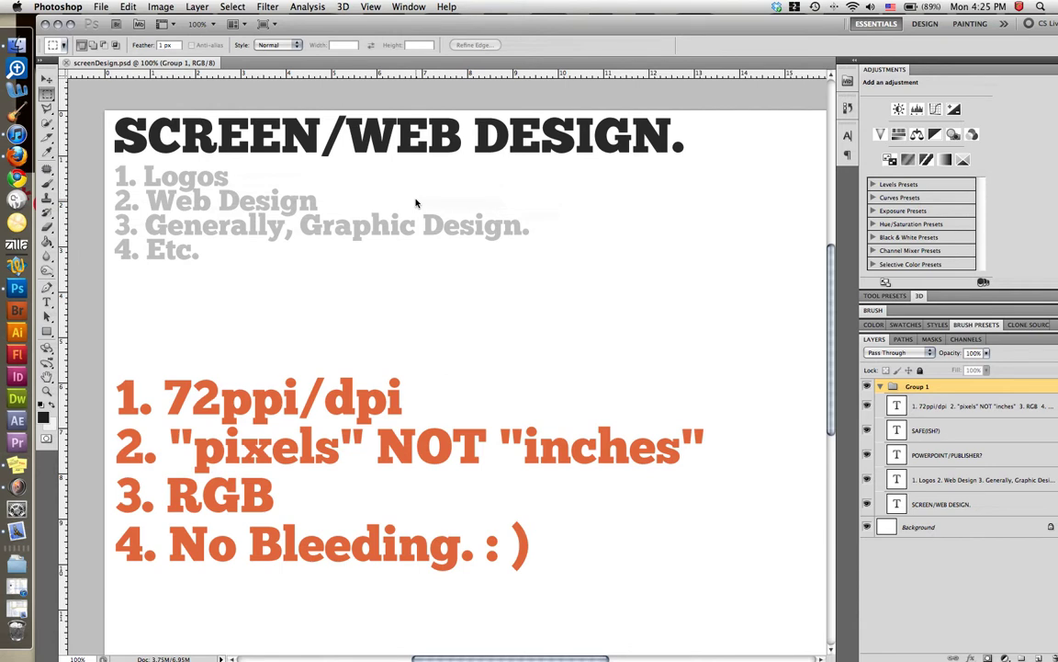
pyautogui.hscroll(1, 415, 202)
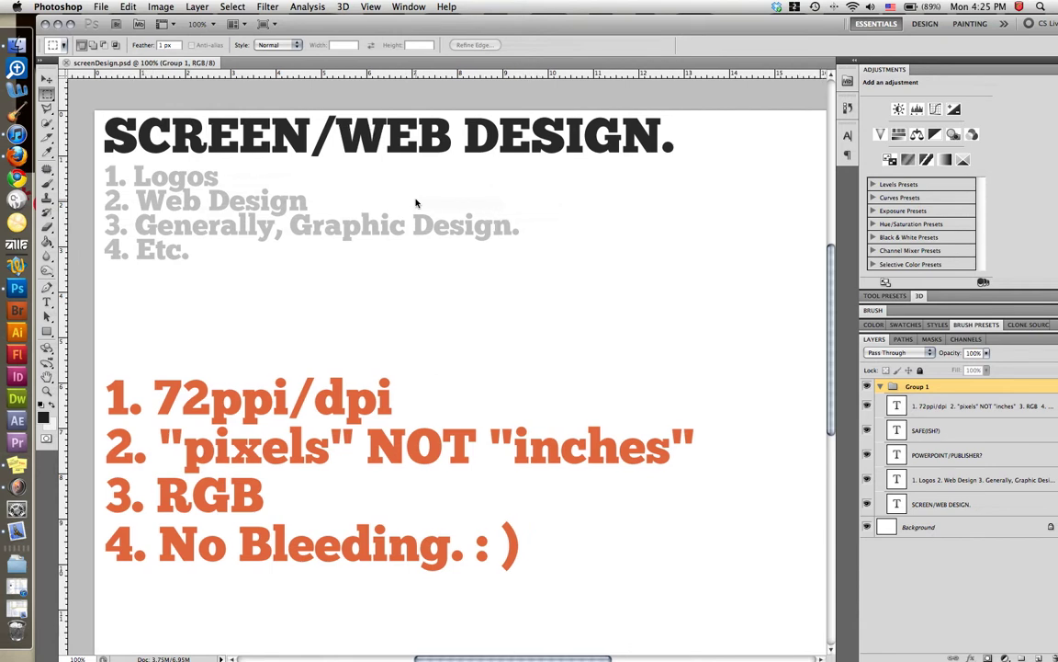
pyautogui.hscroll(-1, 416, 202)
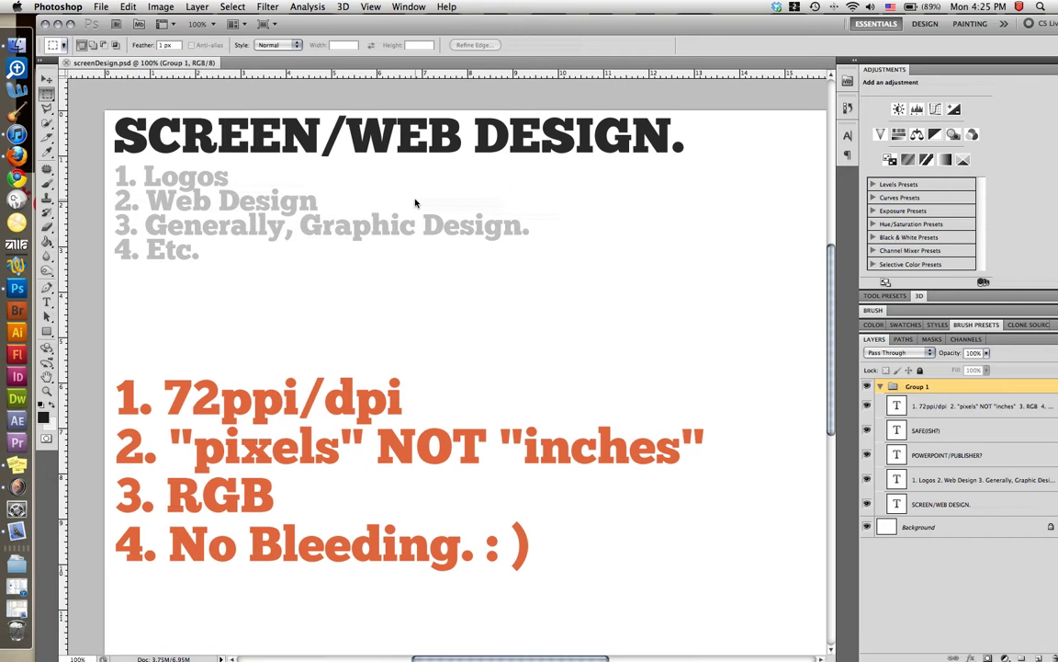
pyautogui.scroll(1, 413, 211)
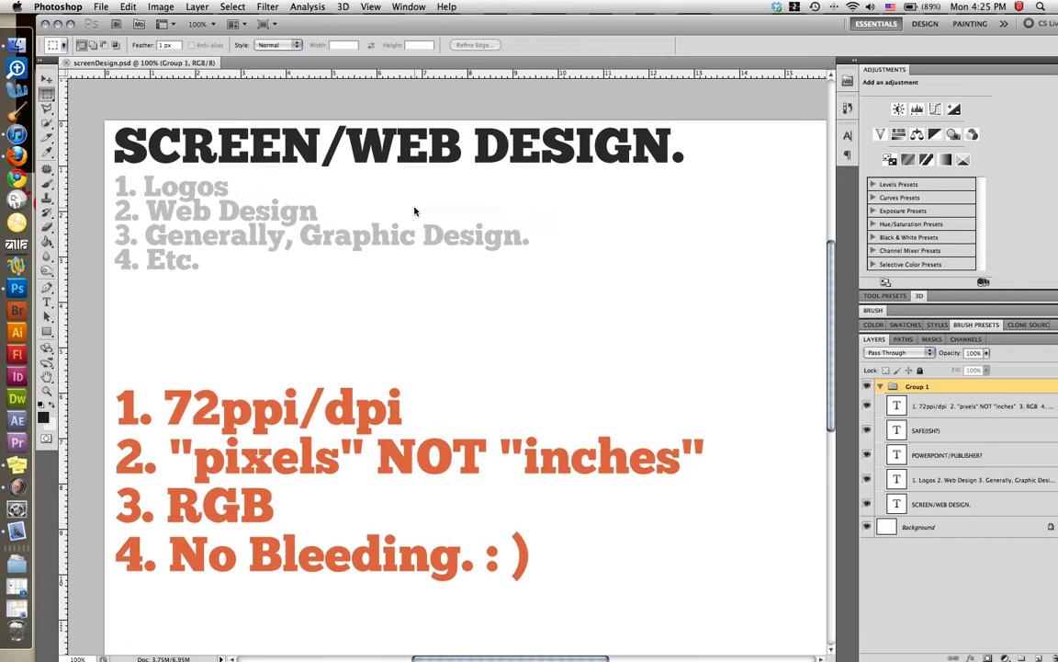
pyautogui.scroll(-1, 415, 212)
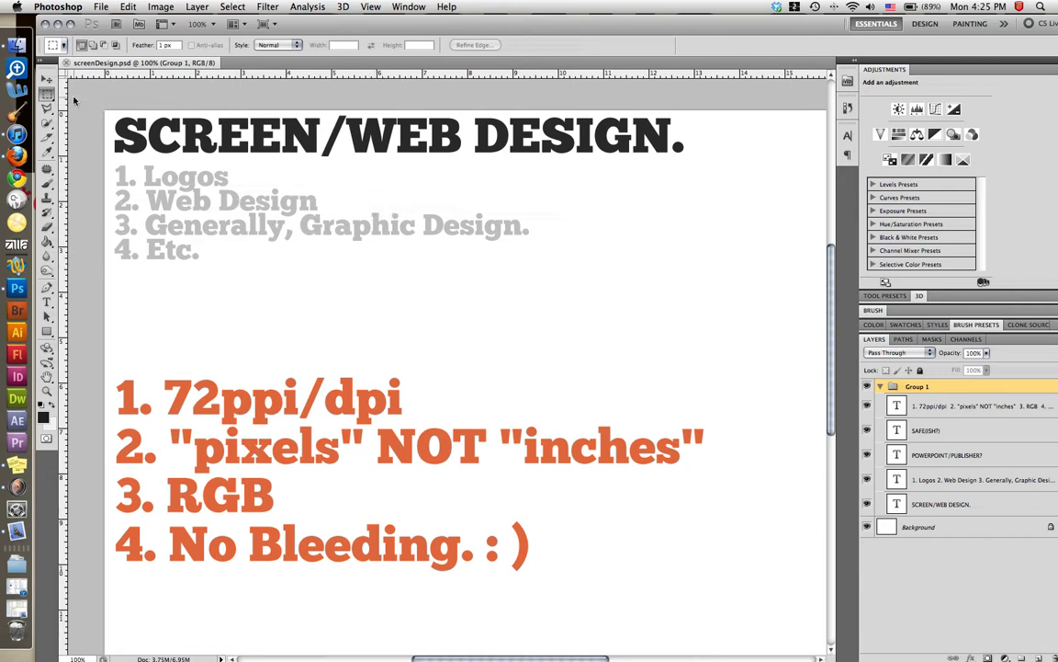
# Pick the Move tool, deselect Group 1, and bring up the New document dialog with Cmd+N
pyautogui.click(46, 79)
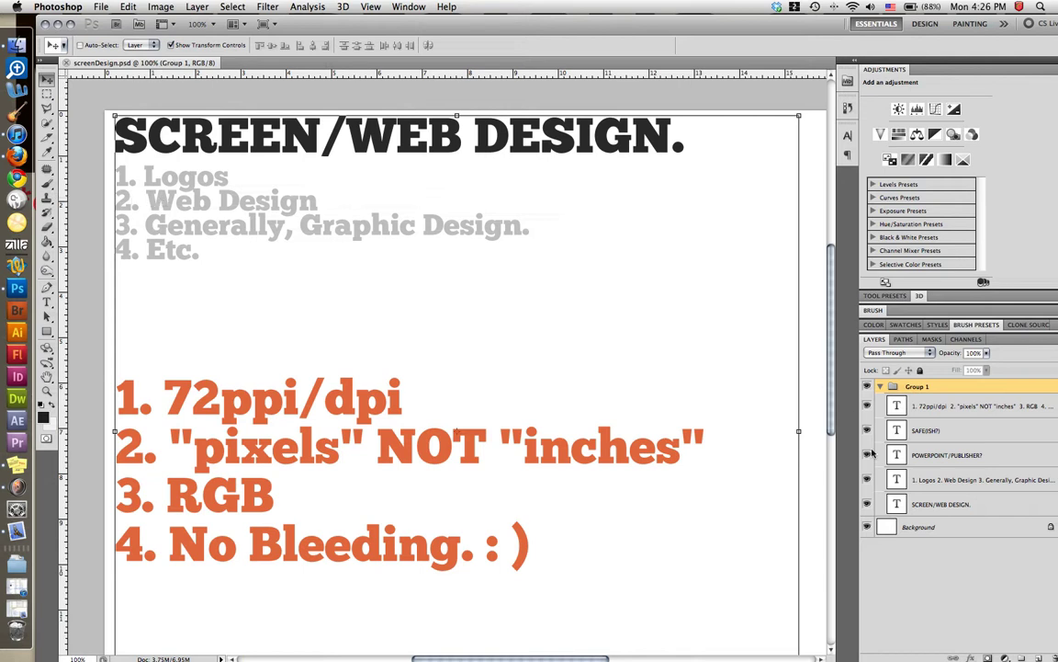
pyautogui.click(922, 614)
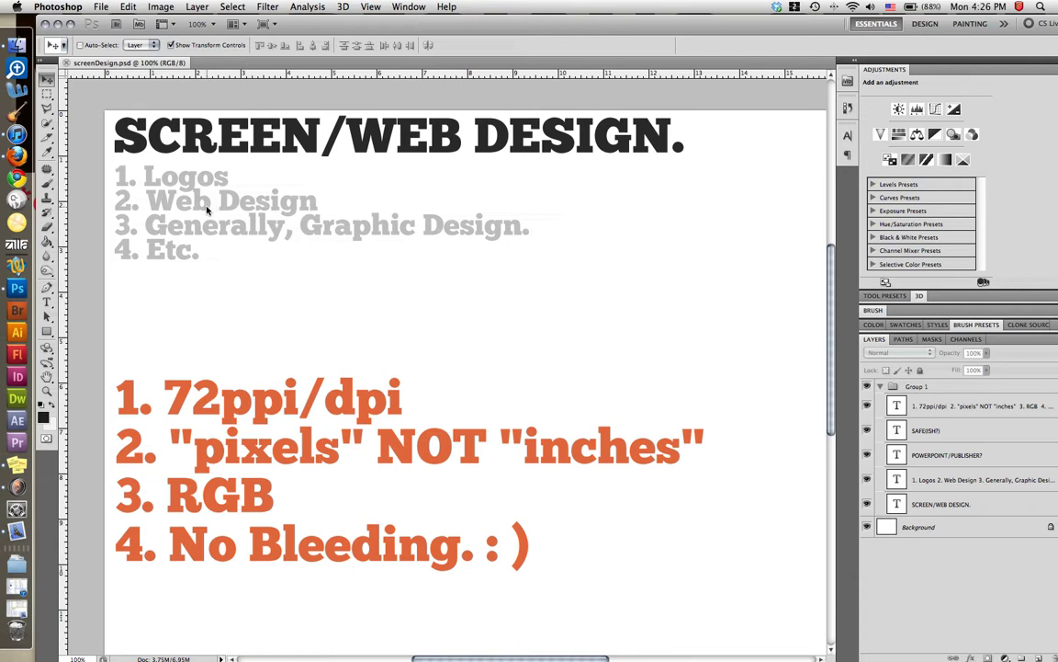
pyautogui.scroll(-2, 269, 276)
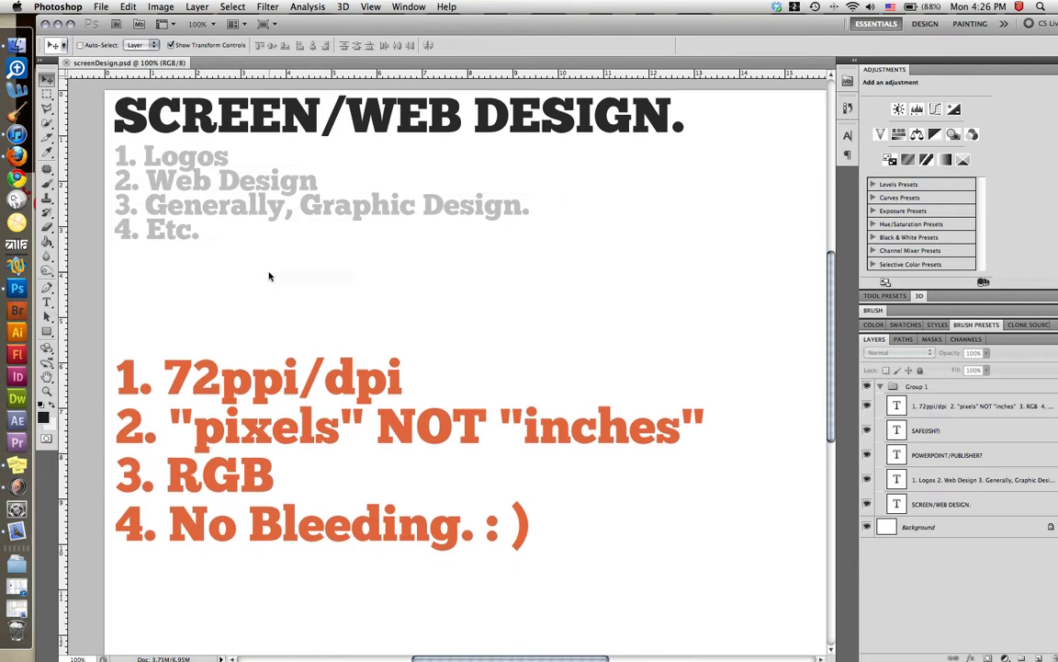
pyautogui.scroll(-10, 269, 276)
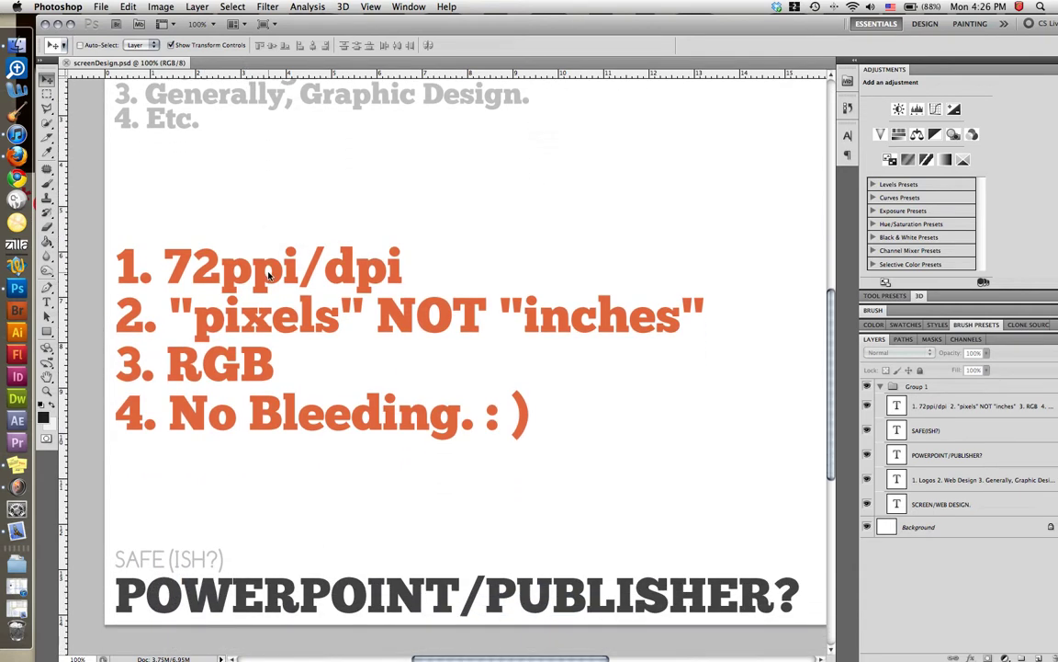
pyautogui.scroll(-7, 269, 275)
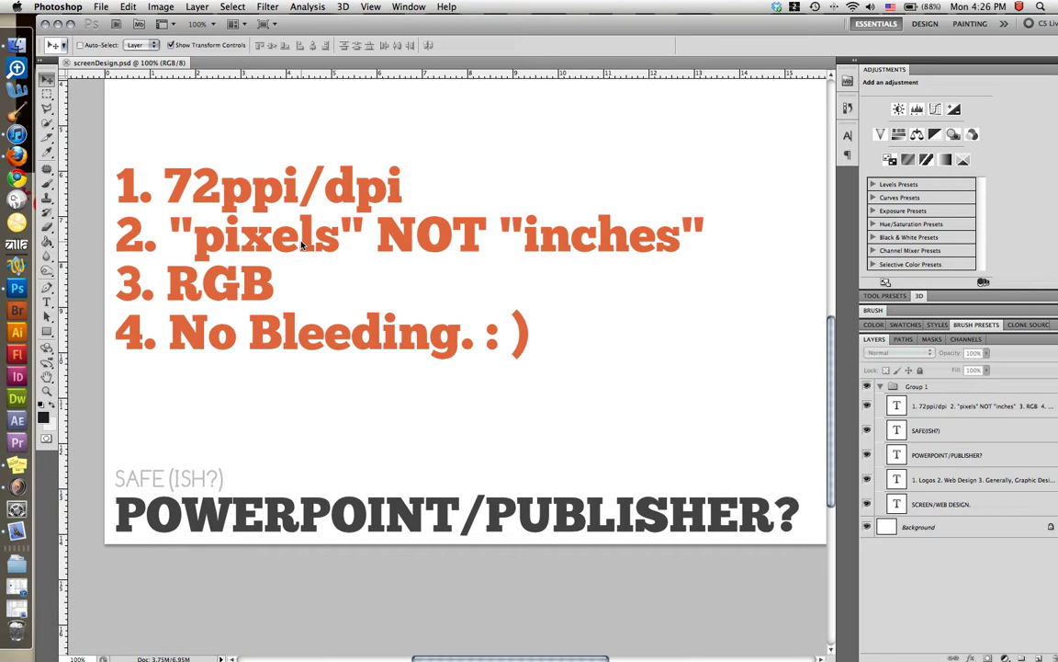
pyautogui.press('super+n')
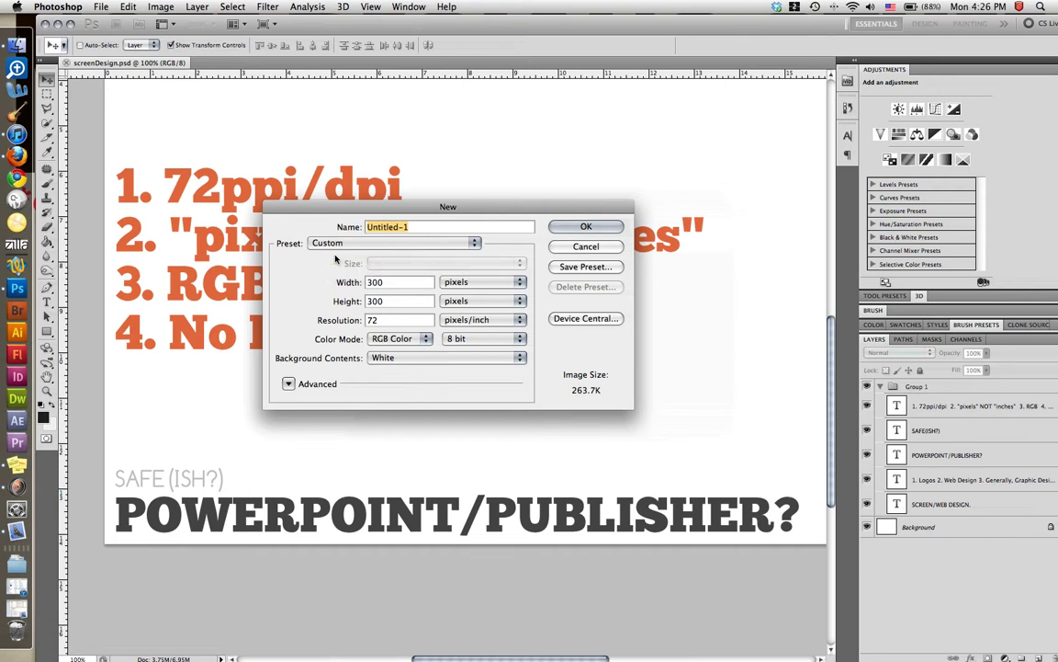
# Name the new document screenDesign, dropping the .jpg extension
pyautogui.click(101, 6)
pyautogui.moveTo(117, 82)
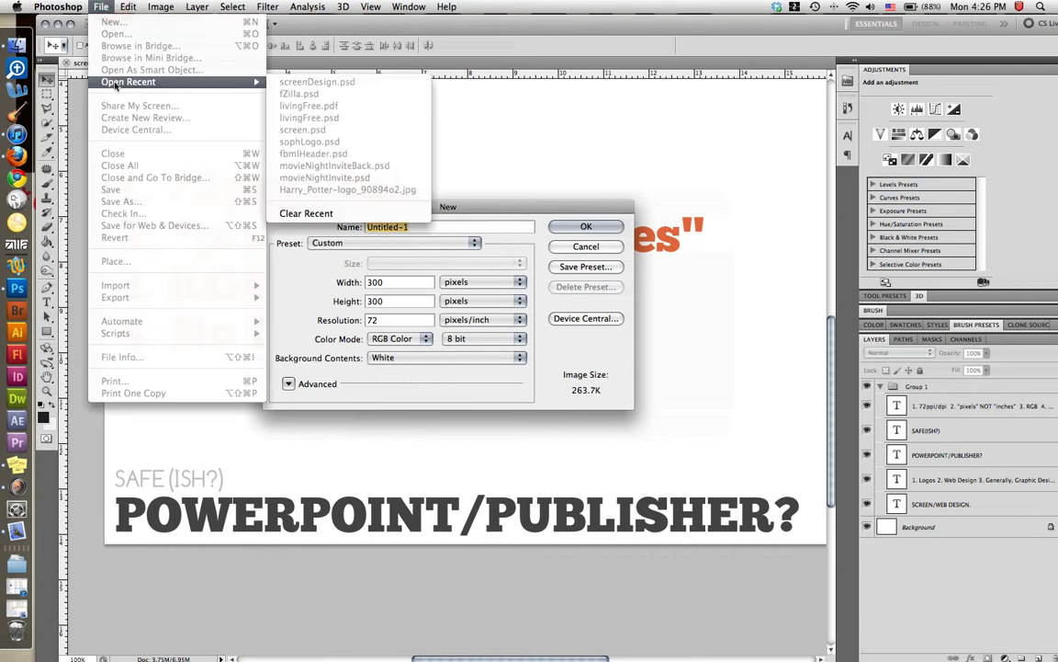
pyautogui.click(101, 7)
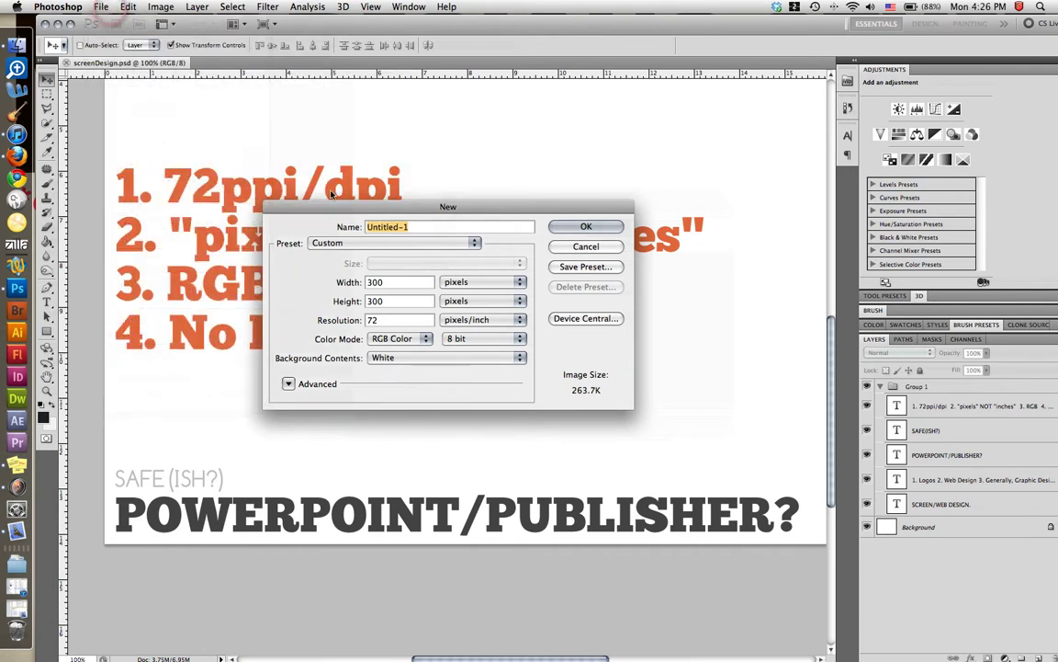
pyautogui.moveTo(351, 212); pyautogui.dragTo(333, 202)
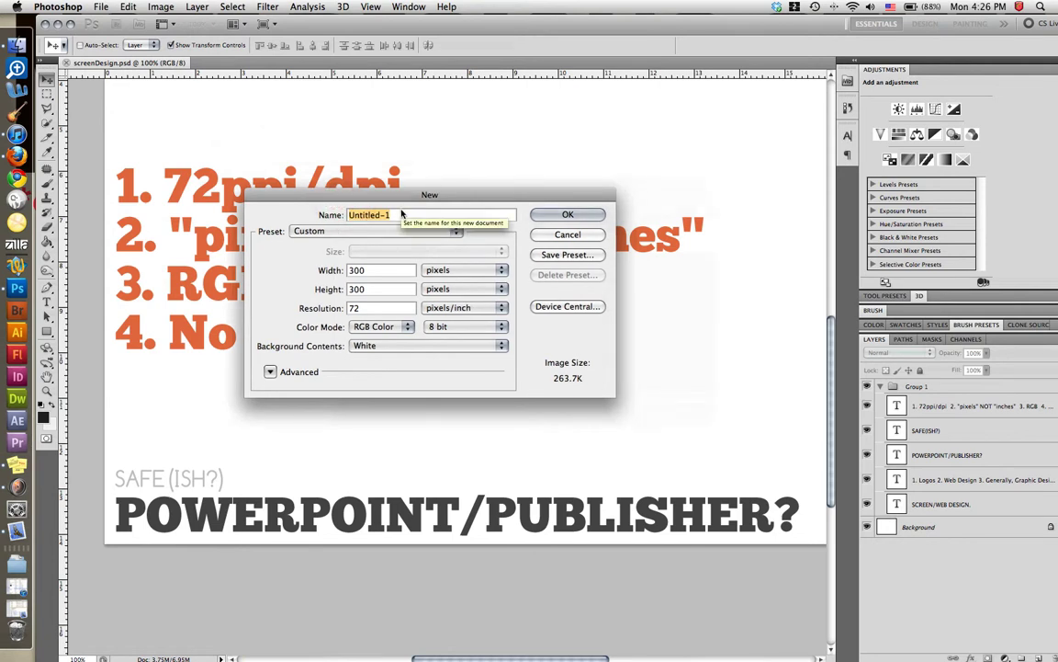
pyautogui.write('screenDesign')
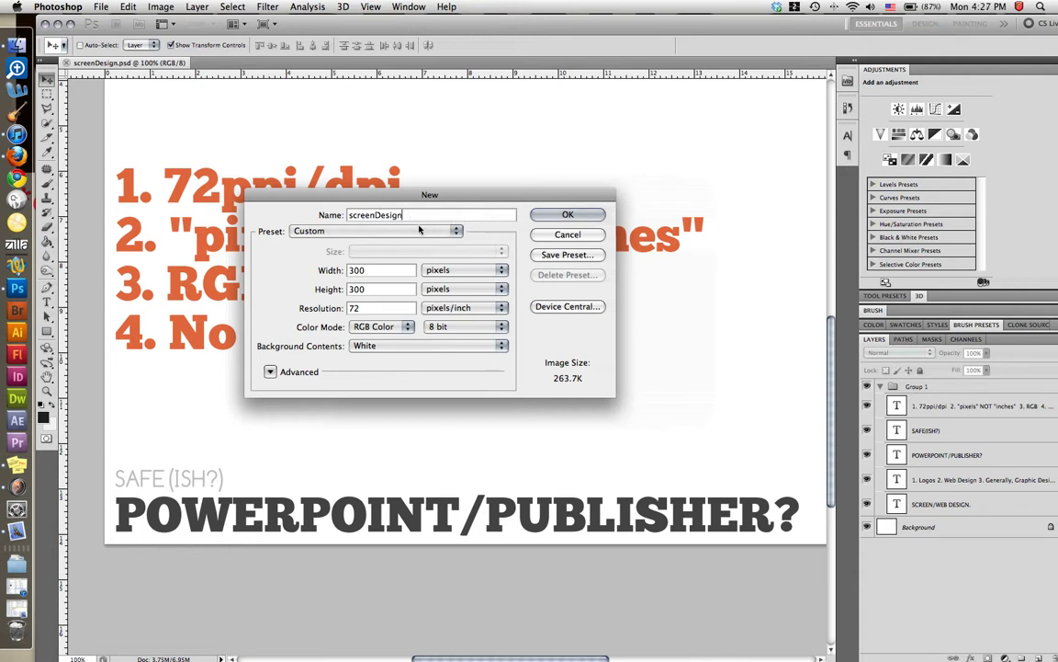
pyautogui.write('.jpg')
pyautogui.press('BackSpace')
pyautogui.press('BackSpace')
pyautogui.press('BackSpace')
pyautogui.press('BackSpace')
# Choose the Web preset at 1024 x 768, then clear the width value to retype it
pyautogui.click(404, 231)
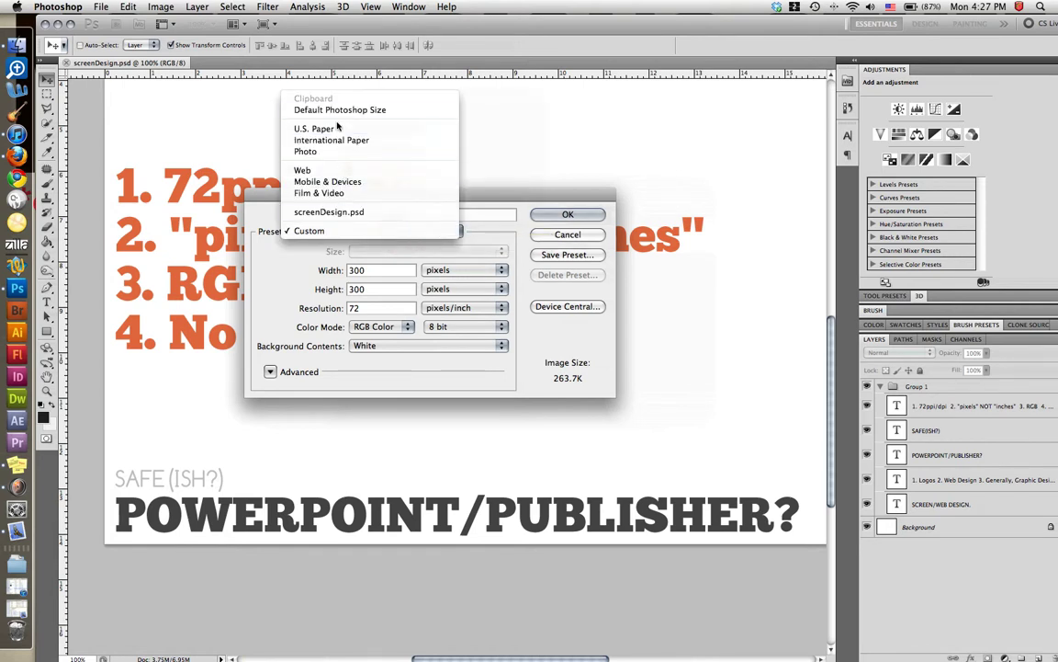
pyautogui.click(311, 171)
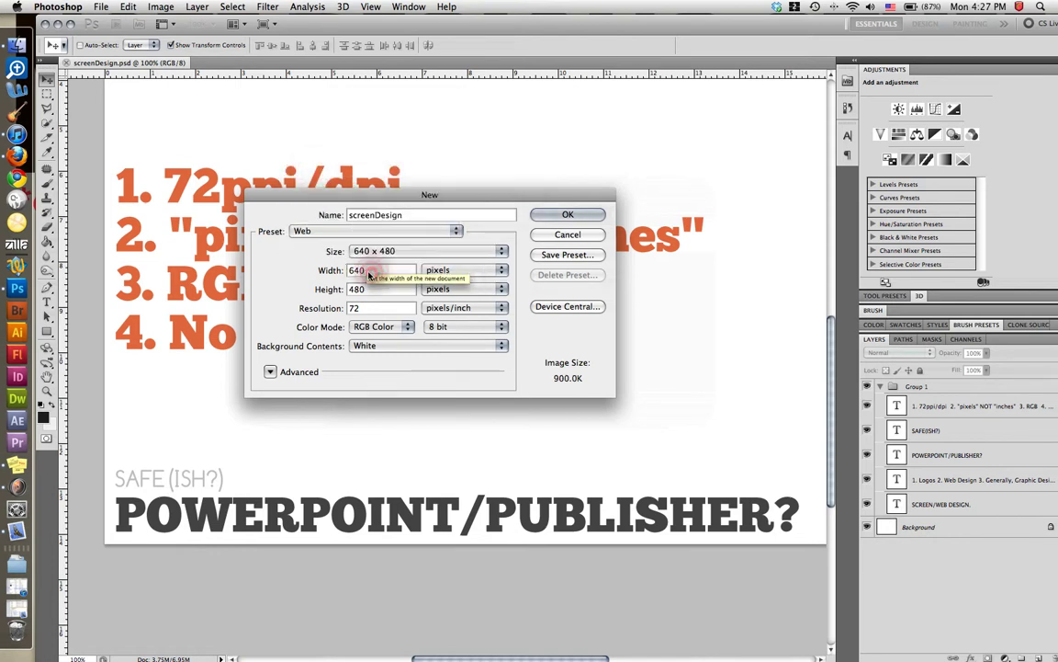
pyautogui.doubleClick(356, 270)
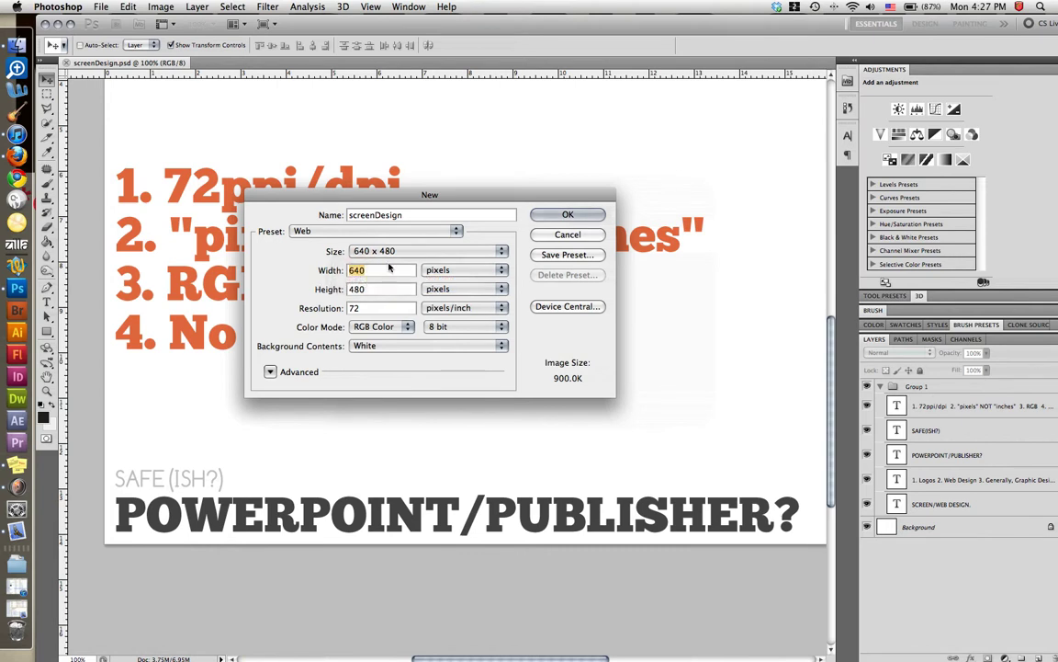
pyautogui.click(387, 251)
pyautogui.click(384, 263)
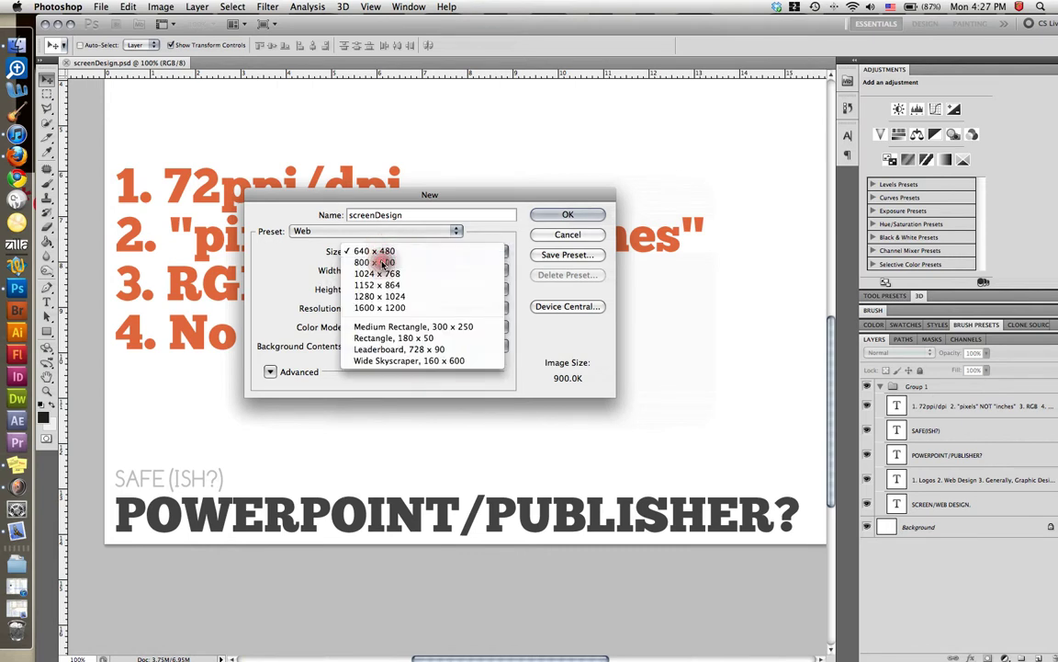
pyautogui.click(380, 251)
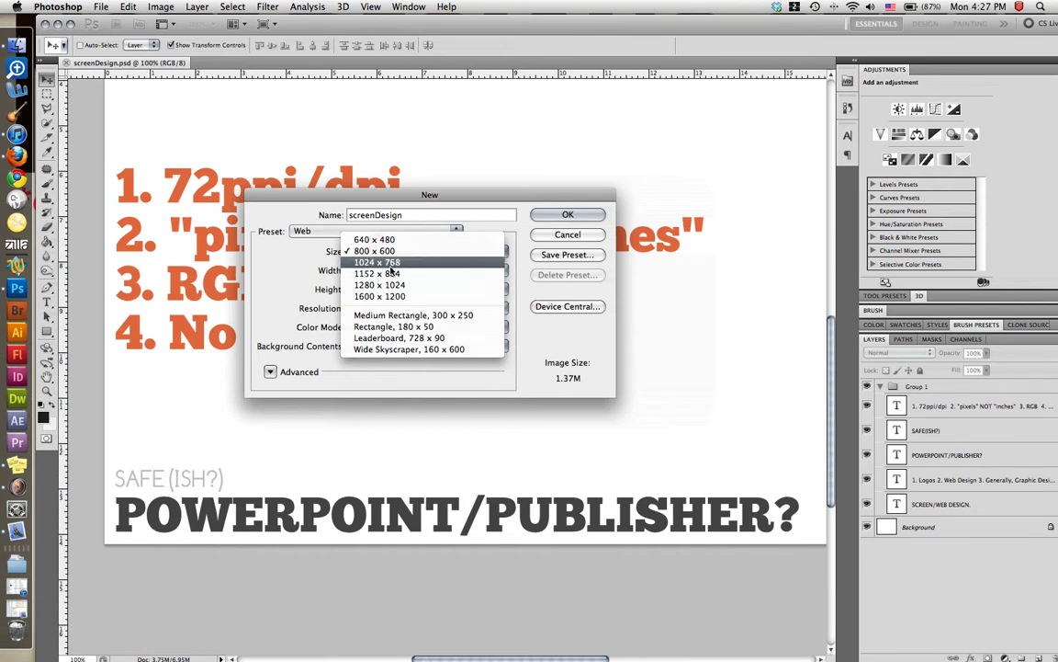
pyautogui.click(378, 262)
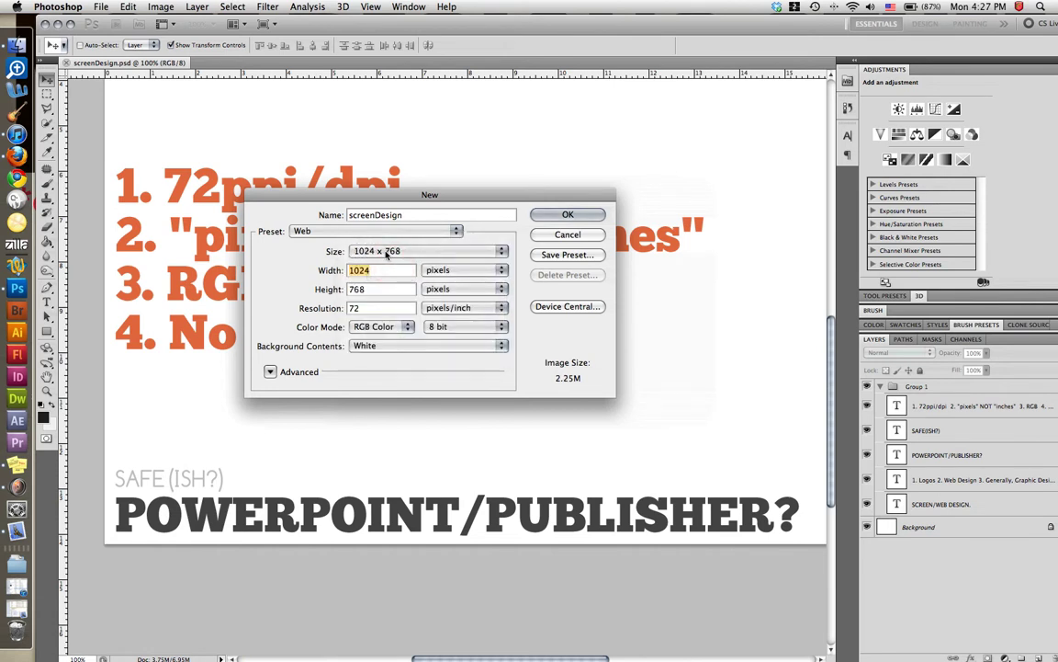
pyautogui.click(387, 253)
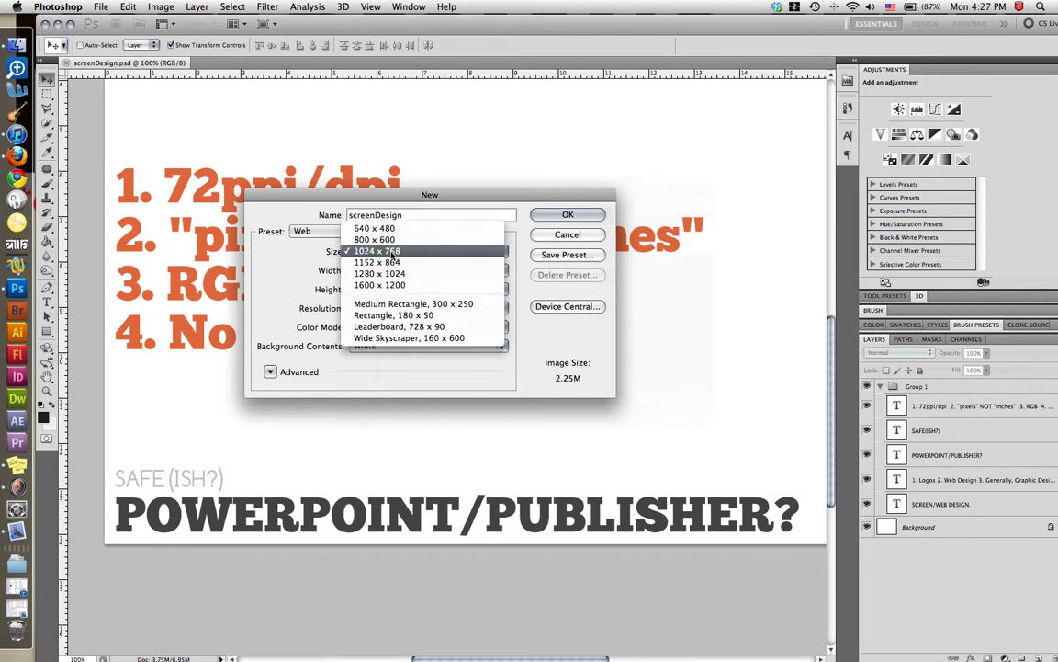
pyautogui.click(310, 248)
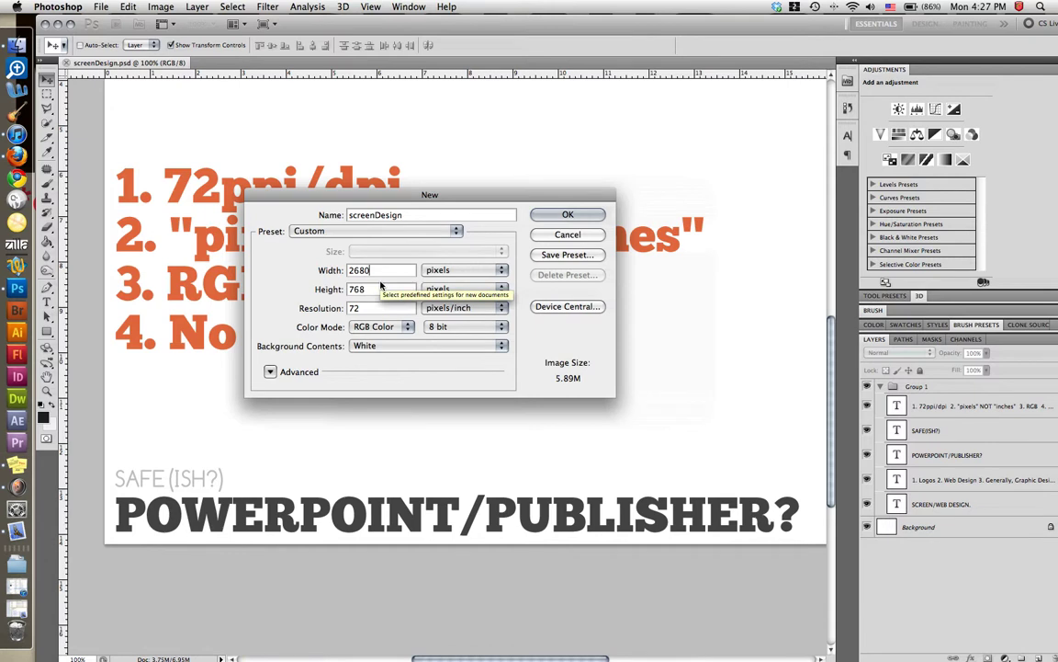
pyautogui.press('BackSpace')
pyautogui.press('BackSpace')
pyautogui.press('BackSpace')
pyautogui.press('BackSpace')
# Enter a custom size of 1680 x 1050 pixels
pyautogui.write('2')
pyautogui.press('BackSpace')
pyautogui.write('1680')
pyautogui.press('Tab')
pyautogui.write('1050')
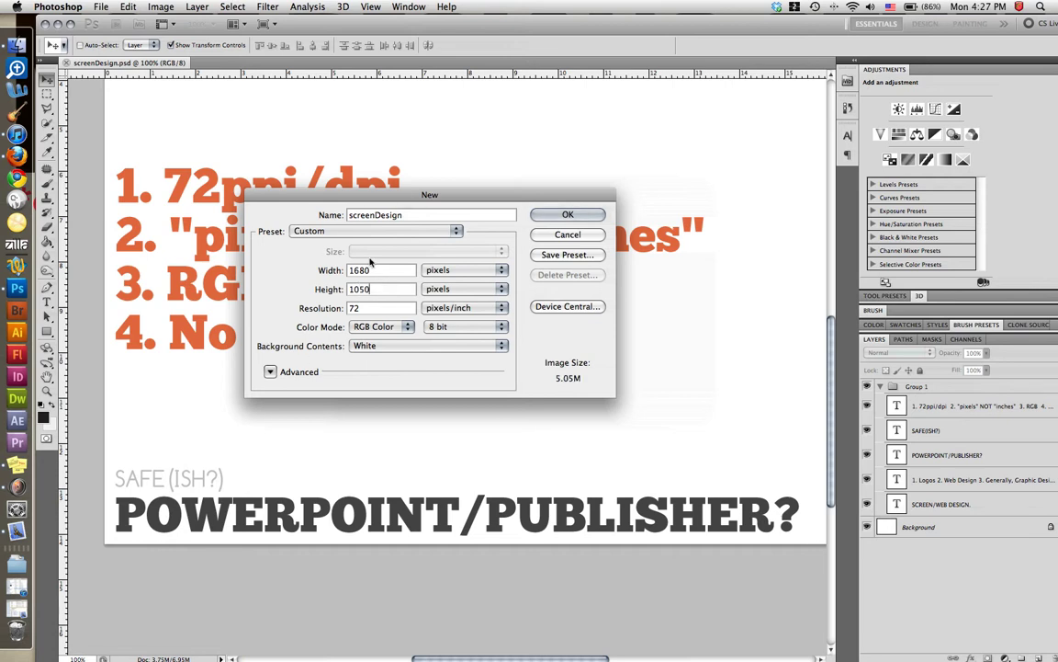
pyautogui.hotkey('ctrl', '3')
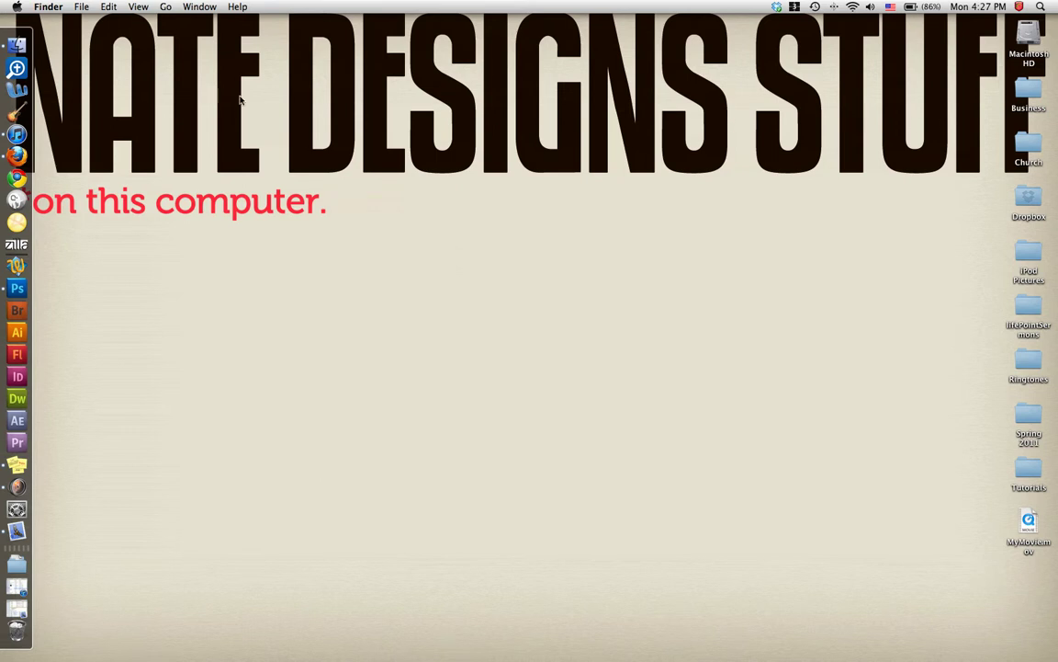
pyautogui.hotkey('ctrl', '2')
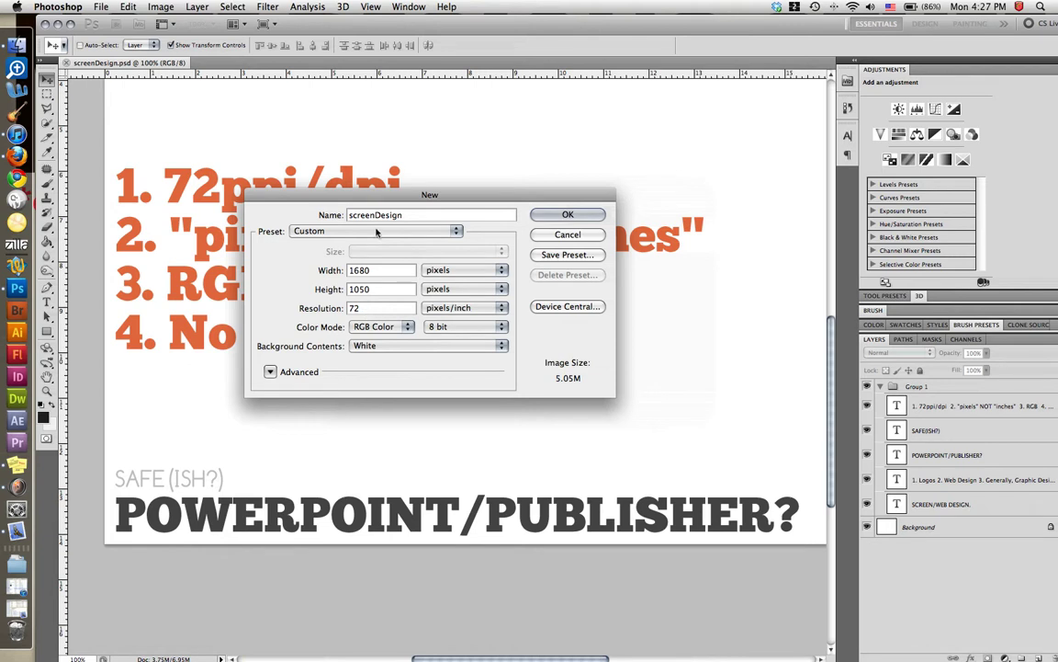
pyautogui.click(377, 271)
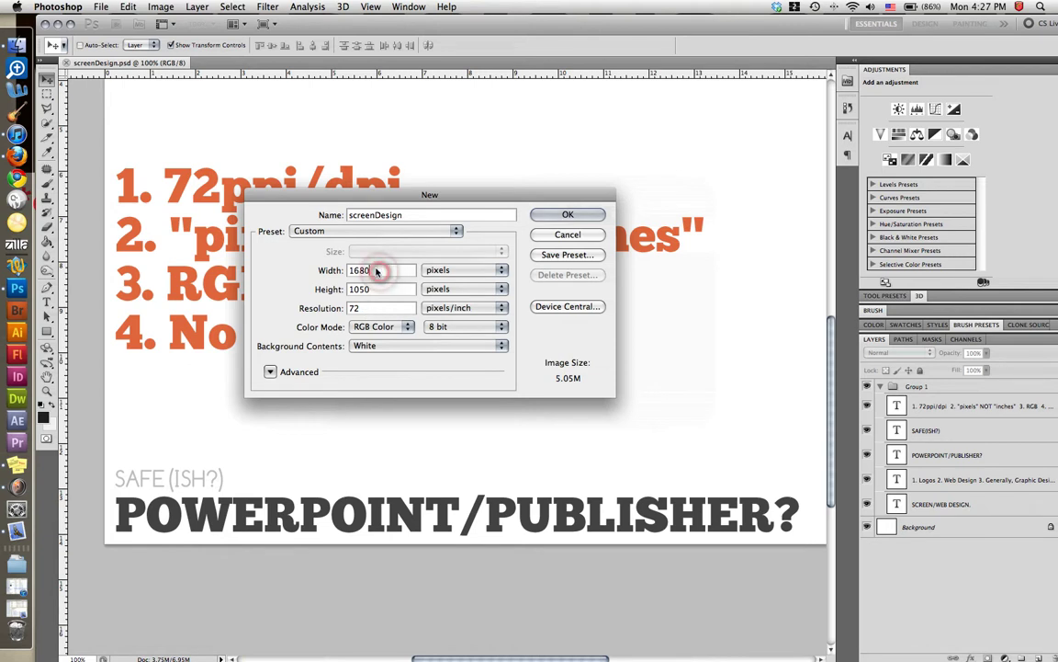
# Switch back to the Web preset at 1024 x 768
pyautogui.click(355, 230)
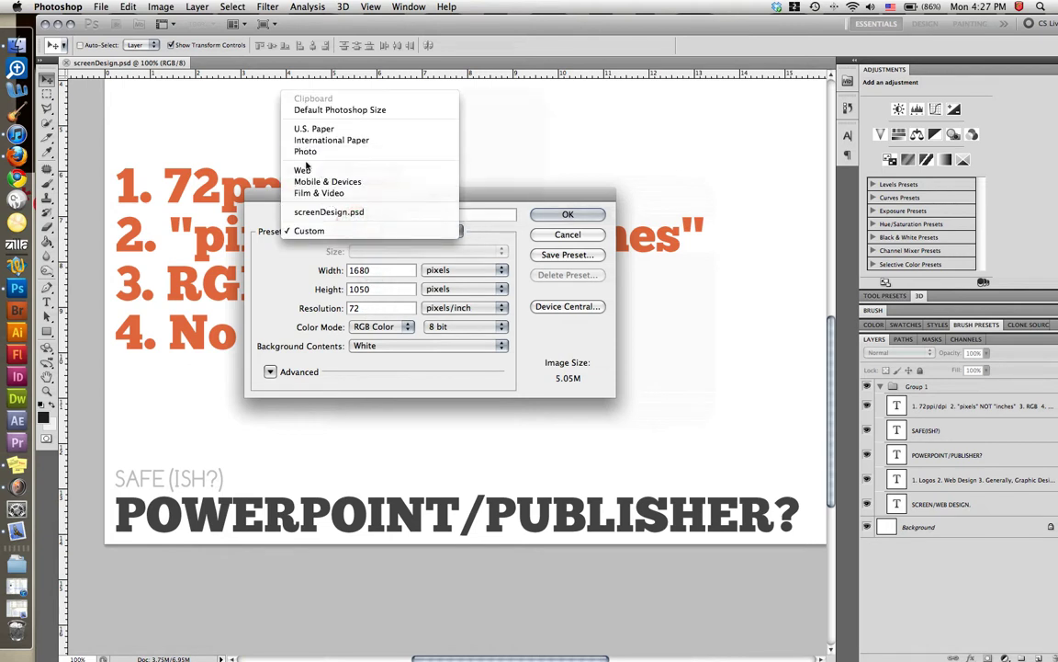
pyautogui.click(303, 170)
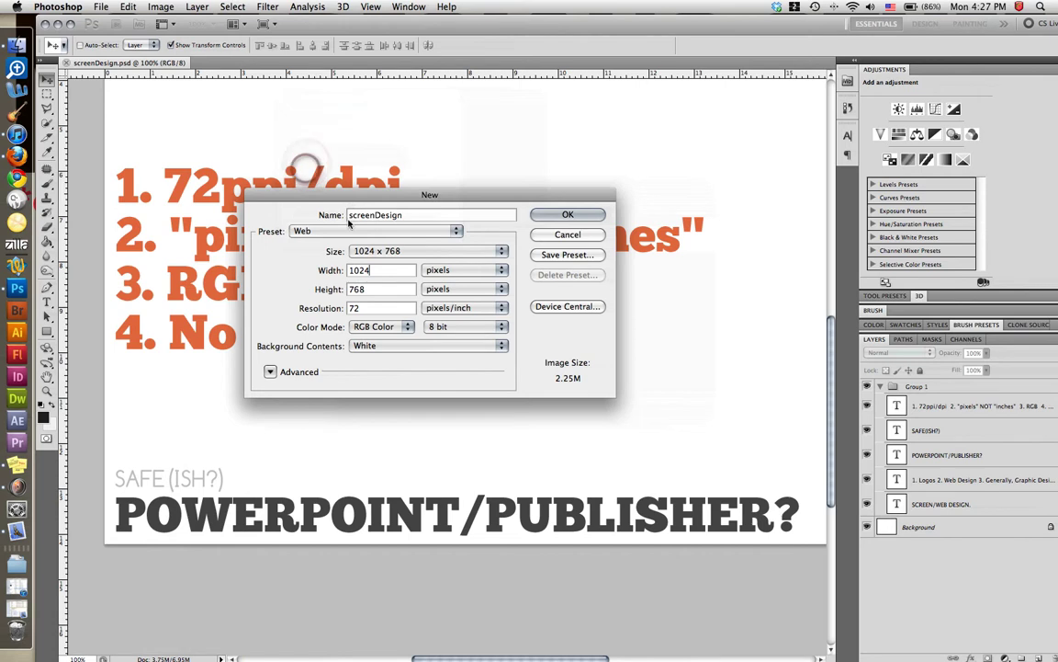
pyautogui.click(384, 254)
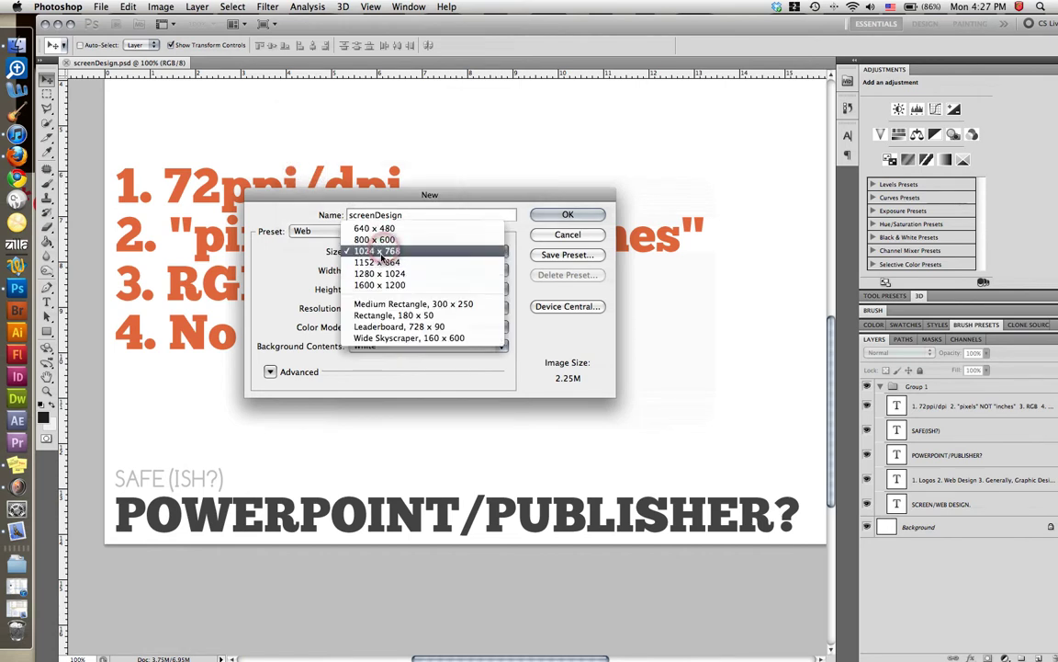
pyautogui.click(395, 252)
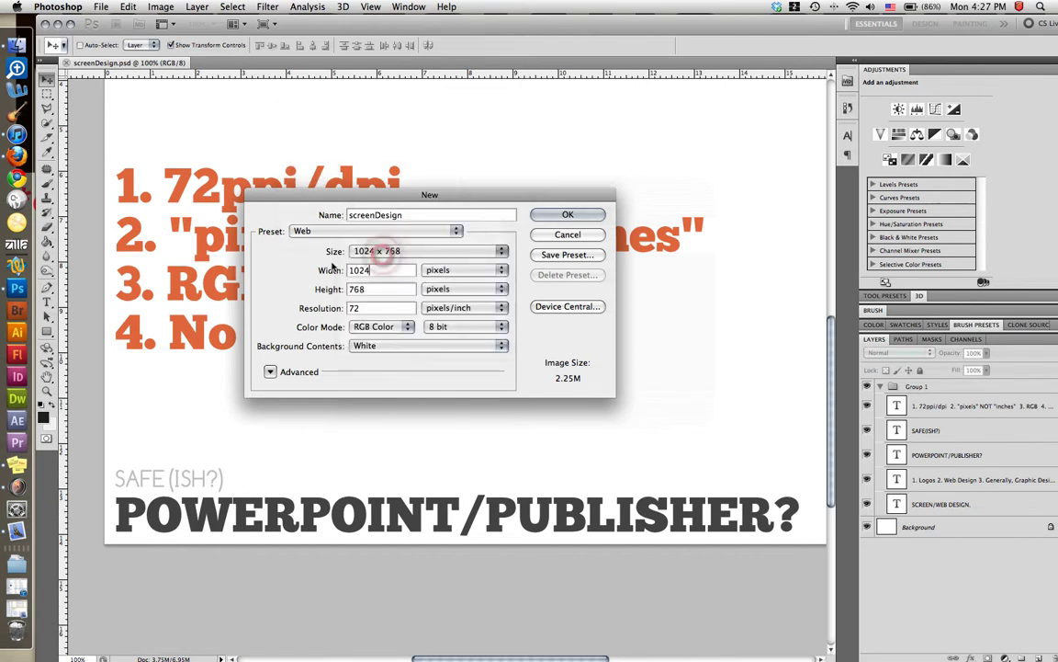
pyautogui.click(391, 250)
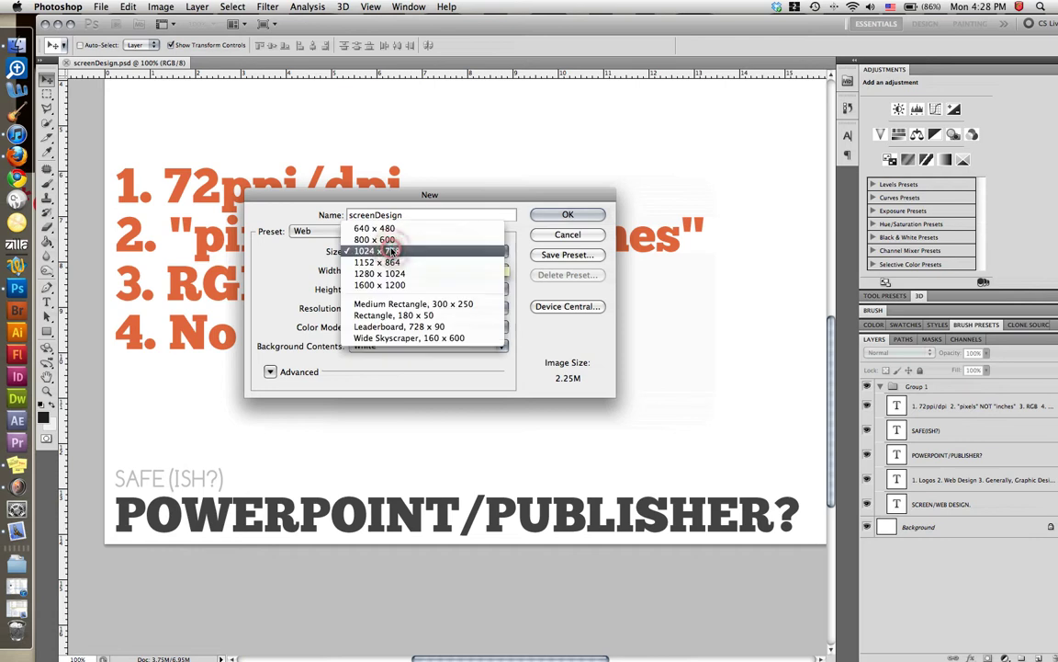
pyautogui.click(372, 245)
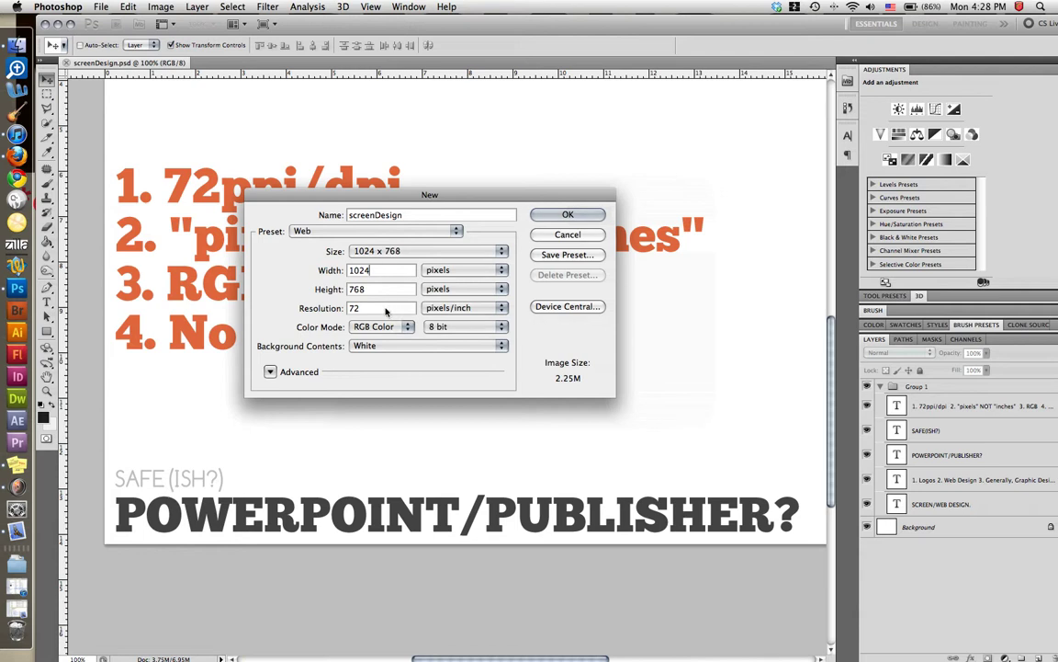
# Check the width units list, then cancel the New dialog without creating a document
pyautogui.doubleClick(360, 271)
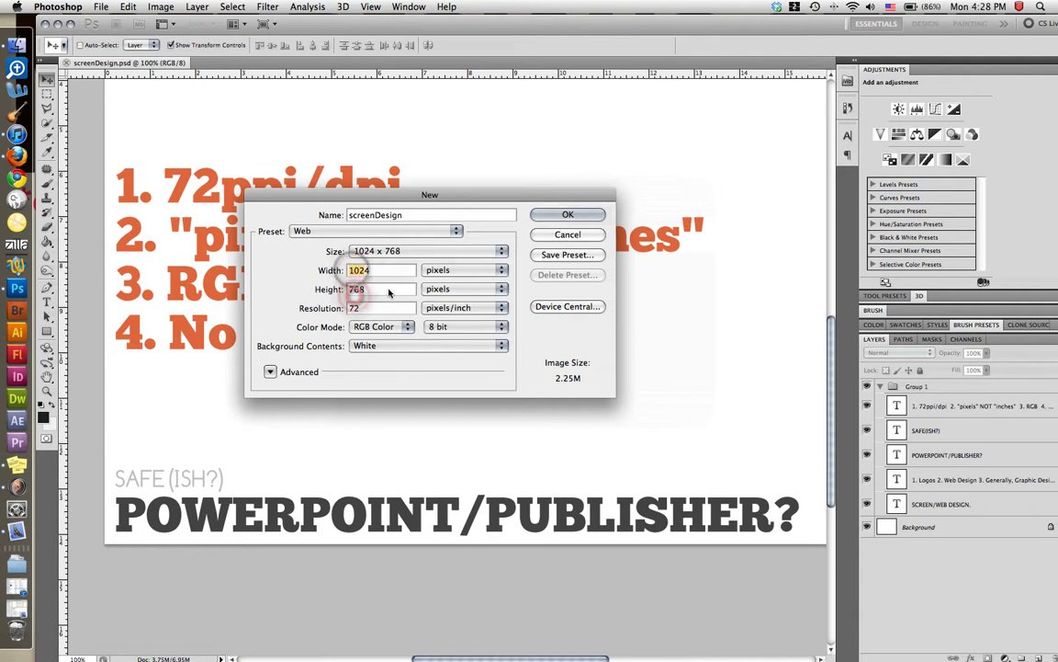
pyautogui.click(437, 270)
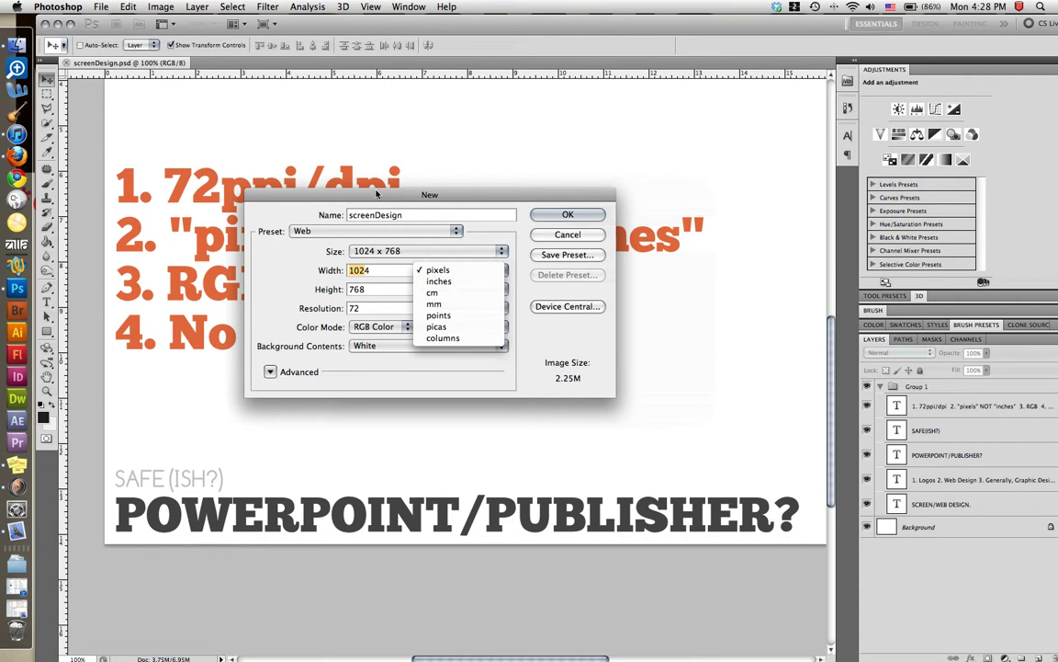
pyautogui.moveTo(332, 175); pyautogui.dragTo(334, 242)
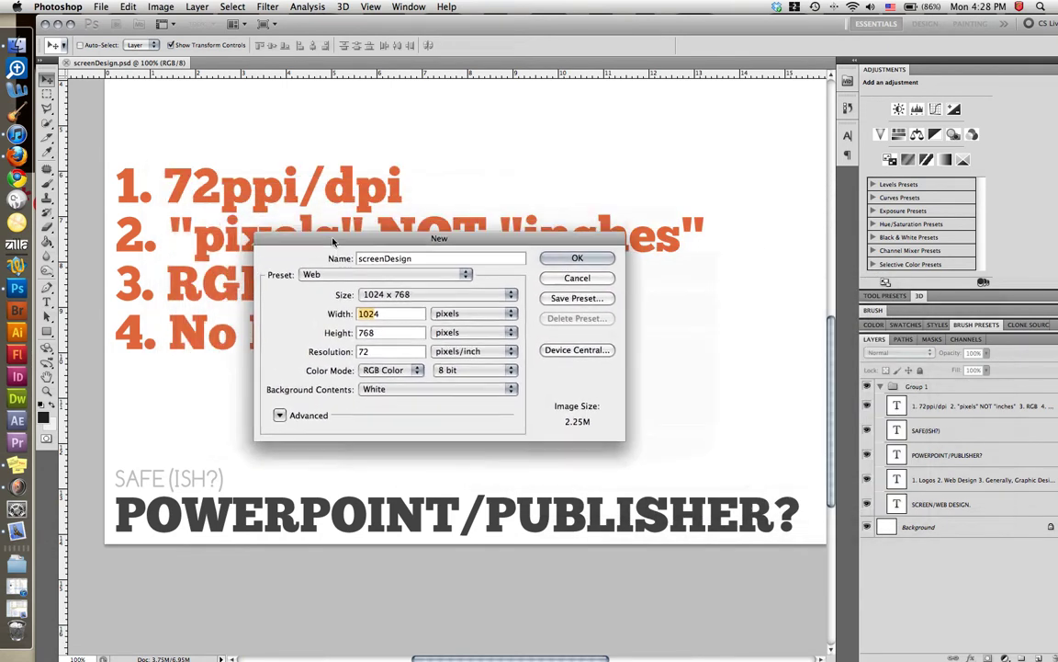
pyautogui.click(447, 315)
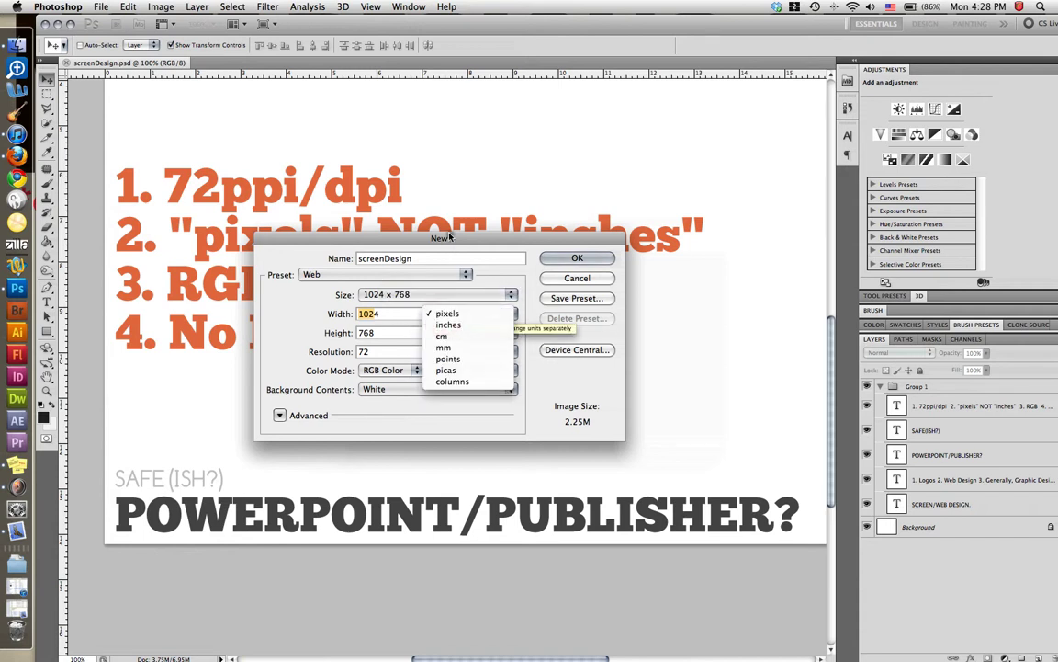
pyautogui.moveTo(449, 237); pyautogui.dragTo(723, 241)
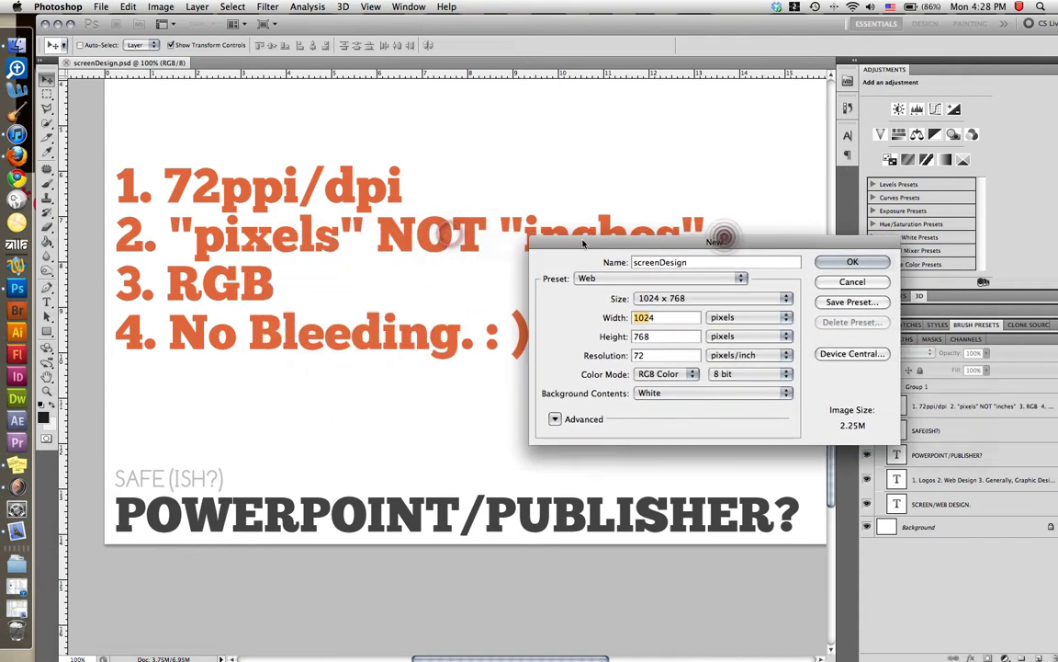
pyautogui.click(852, 282)
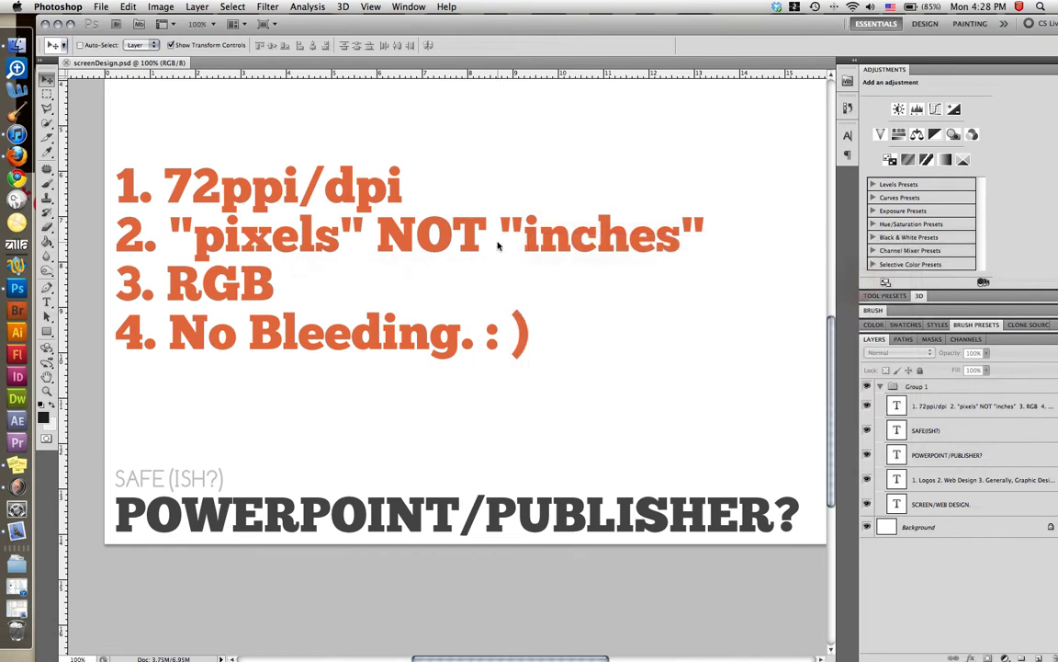
# Zoom far into the No Bleeding text and marquee the notch inside the letter g
pyautogui.scroll(10, 498, 245)
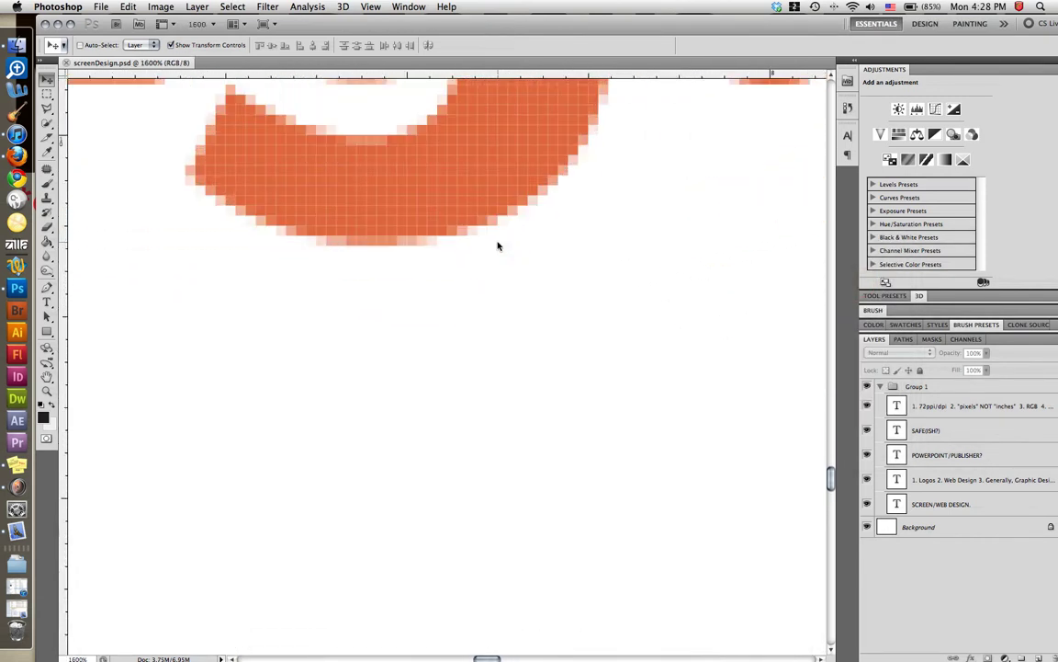
pyautogui.scroll(5, 340, 240)
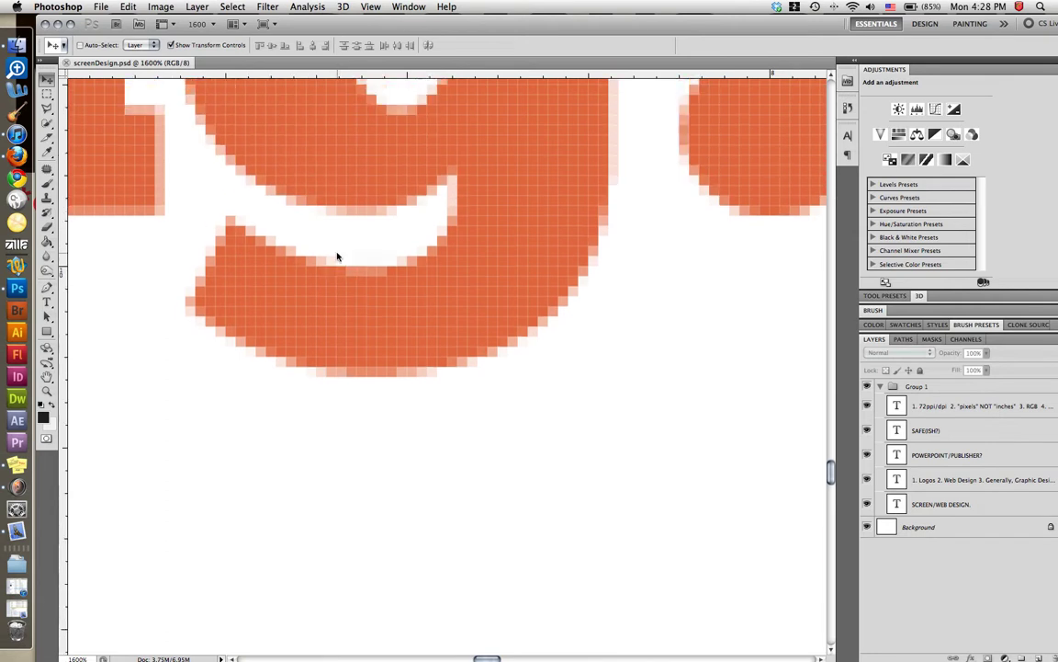
pyautogui.scroll(2, 337, 257)
pyautogui.press('m')
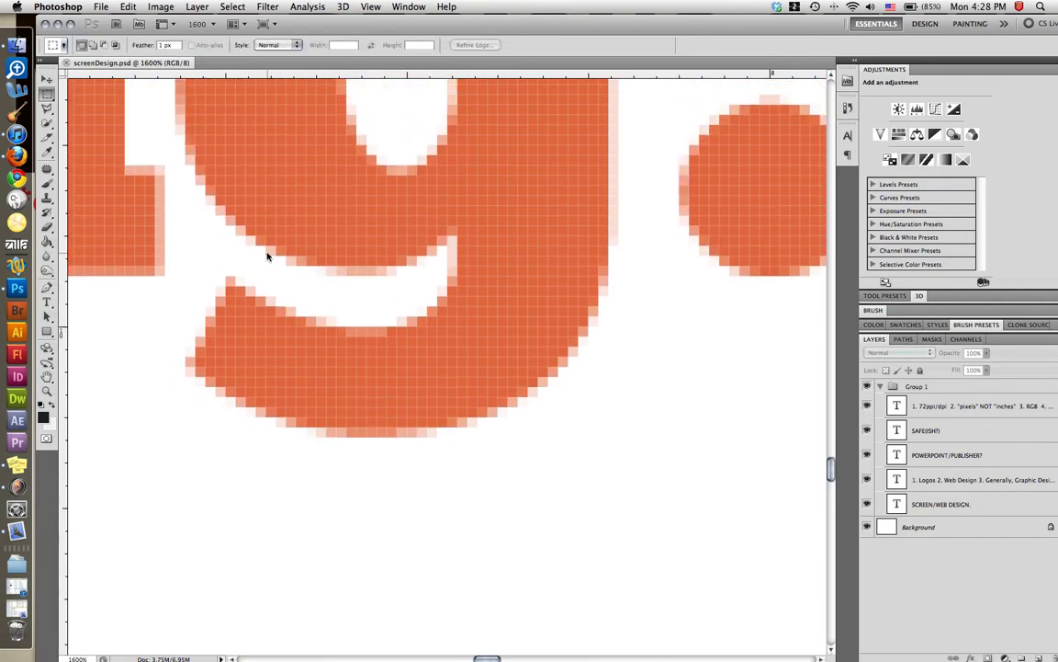
pyautogui.moveTo(217, 264); pyautogui.dragTo(240, 288)
# Deselect, zoom out to 500%, and reopen the New document dialog
pyautogui.rightClick(240, 285)
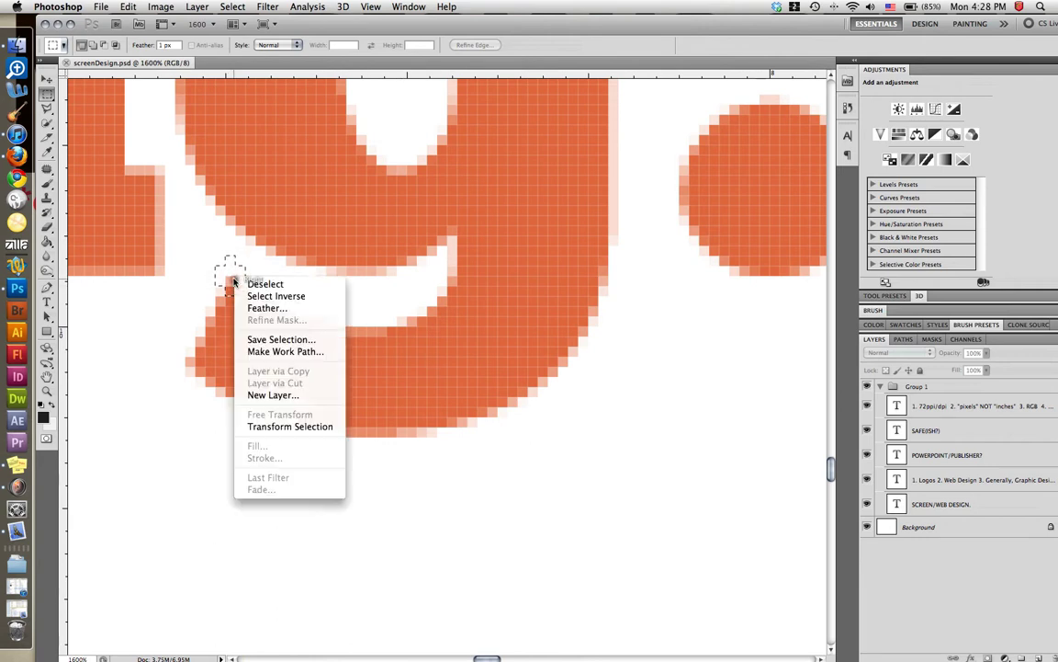
pyautogui.click(244, 285)
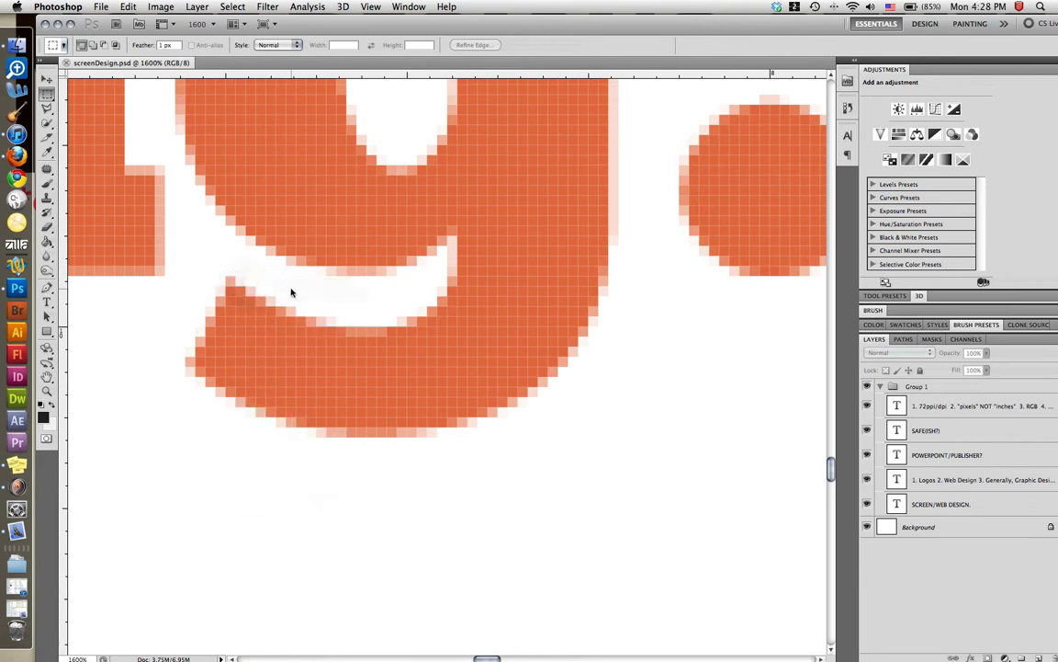
pyautogui.press('super+minus')
pyautogui.press('super+minus')
pyautogui.press('super+minus')
pyautogui.press('super+minus')
pyautogui.press('super+minus')
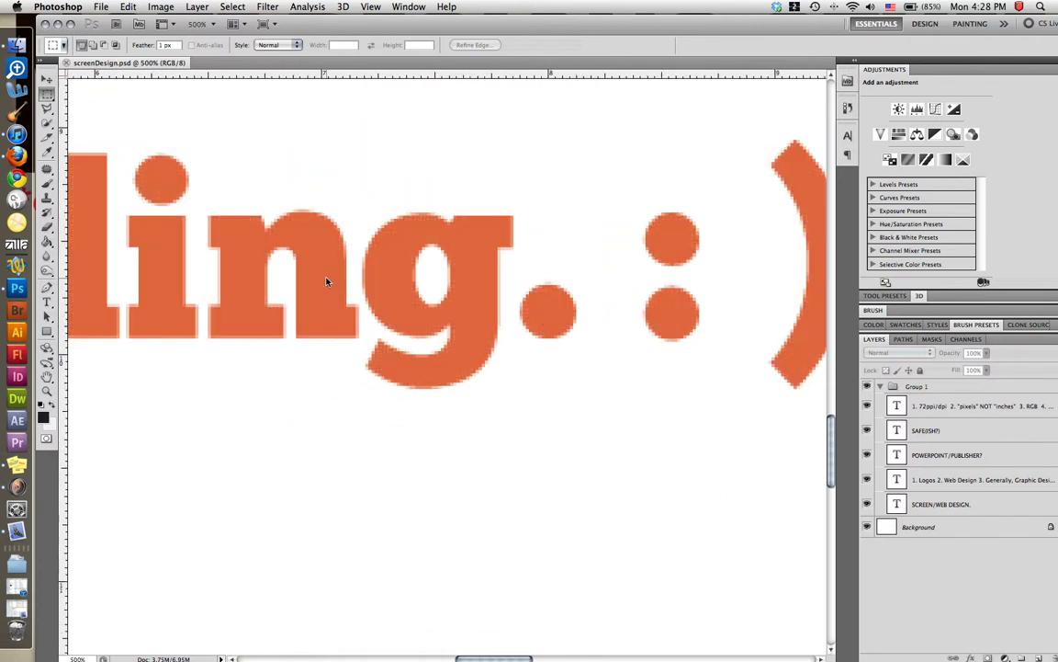
pyautogui.press('super+n')
# Name the new document screenDesign and set its resolution to 72 pixels/inch
pyautogui.moveTo(546, 241); pyautogui.dragTo(277, 182)
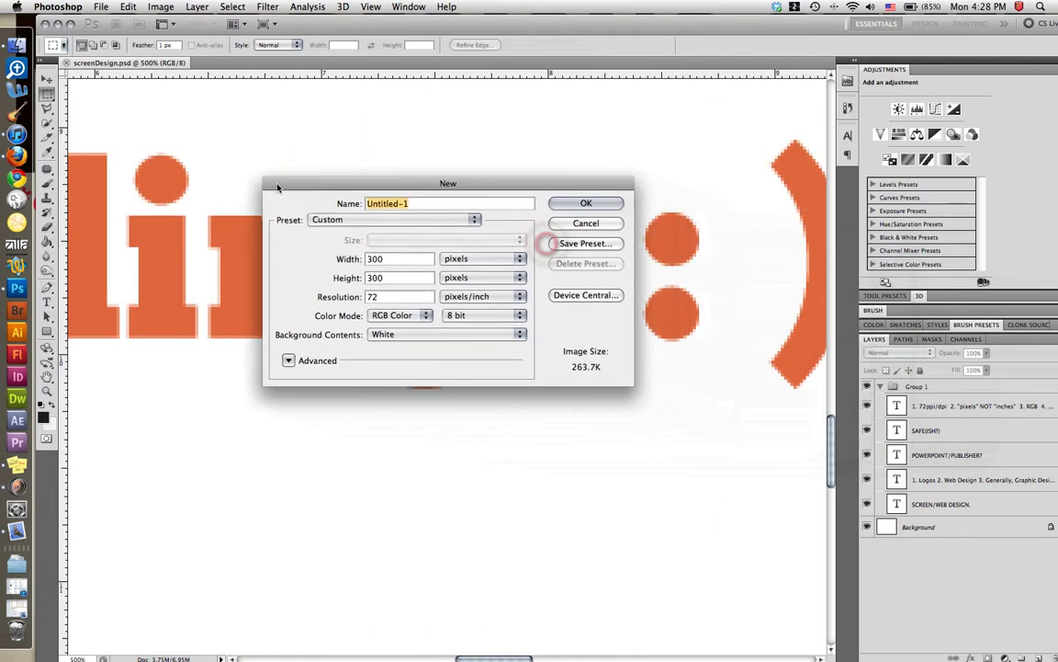
pyautogui.write('screenDesign')
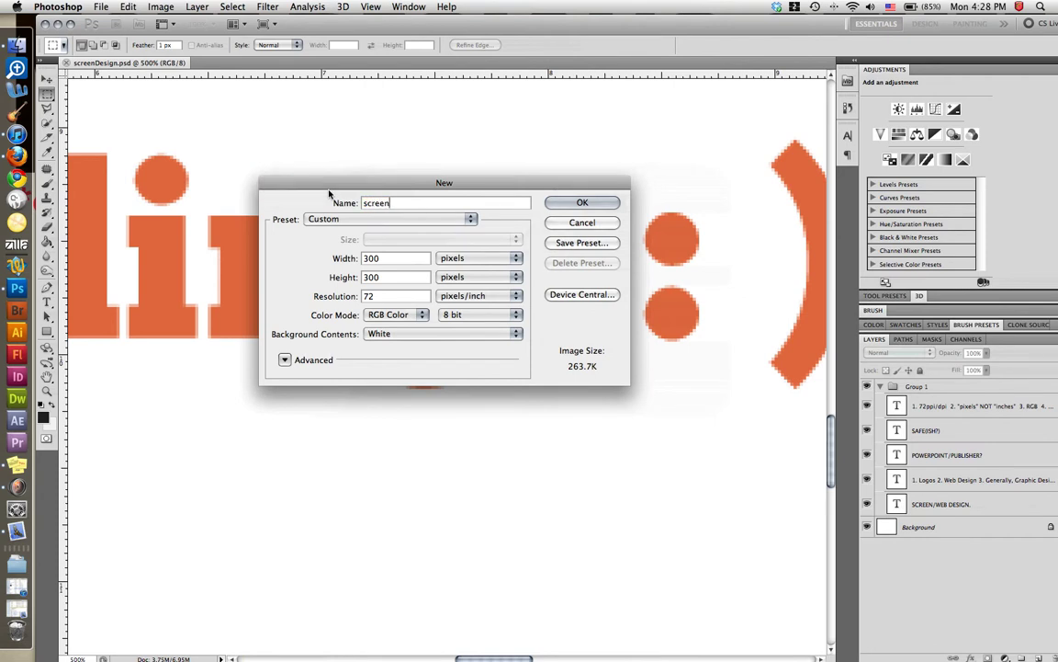
pyautogui.click(366, 297)
pyautogui.moveTo(329, 180); pyautogui.dragTo(355, 183)
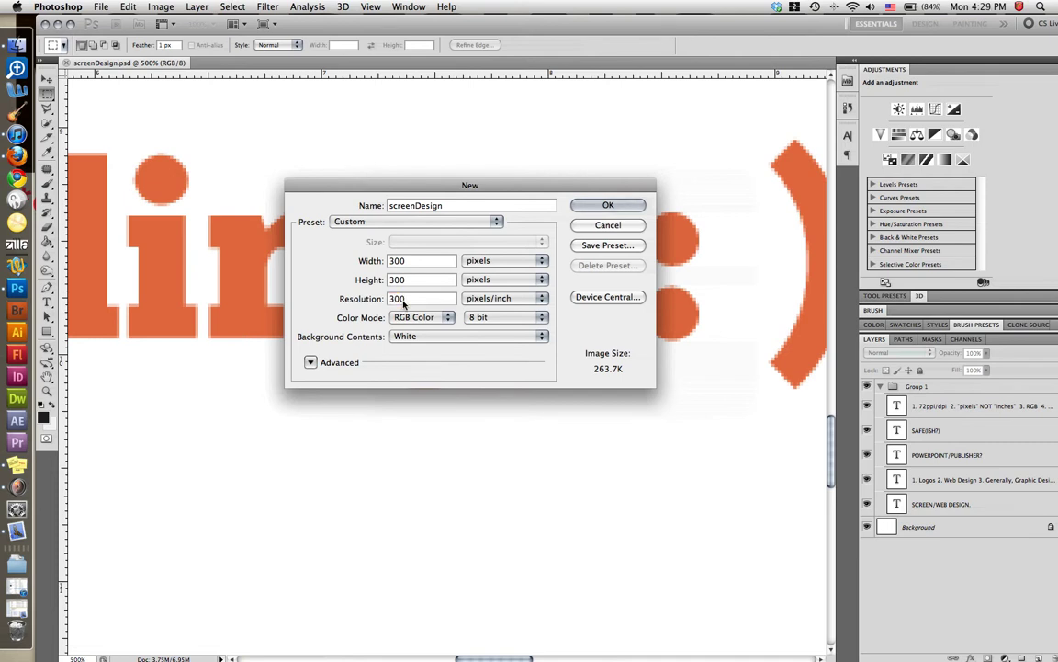
pyautogui.moveTo(417, 301); pyautogui.dragTo(393, 299)
pyautogui.doubleClick(409, 299)
pyautogui.write('72')
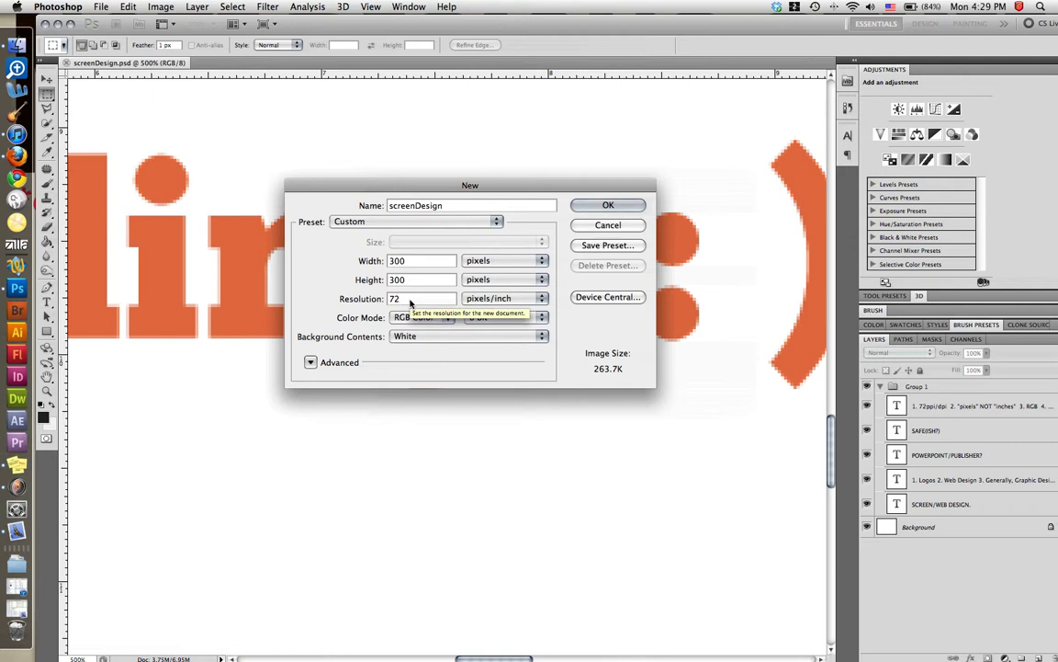
pyautogui.doubleClick(407, 299)
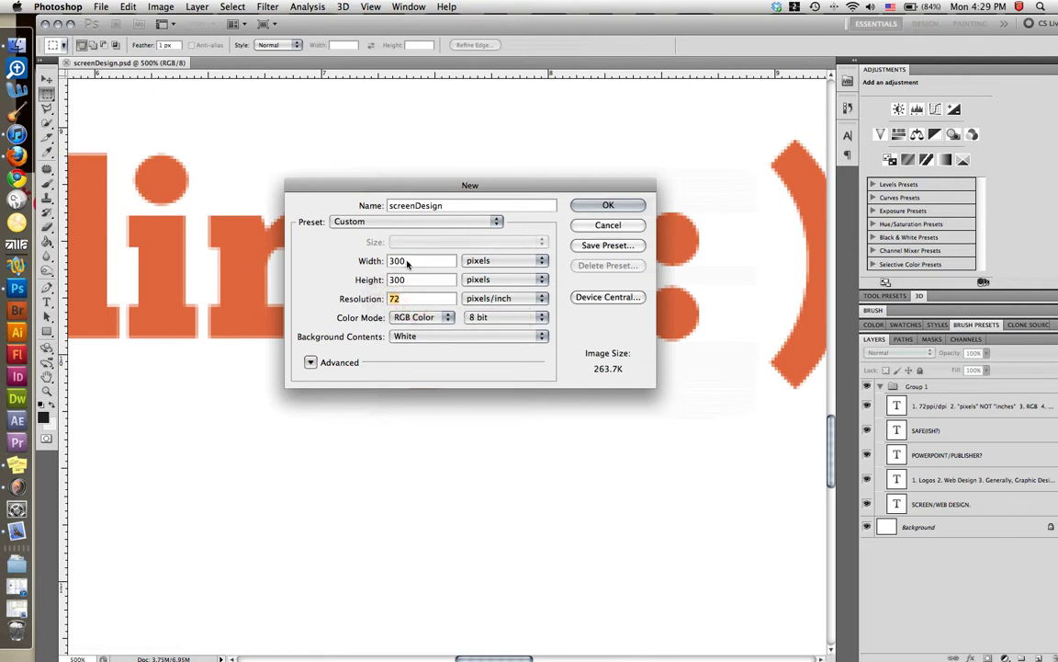
pyautogui.click(407, 263)
# Choose the Web 1024 x 768 preset, keeping resolution at 72 pixels/inch
pyautogui.click(393, 221)
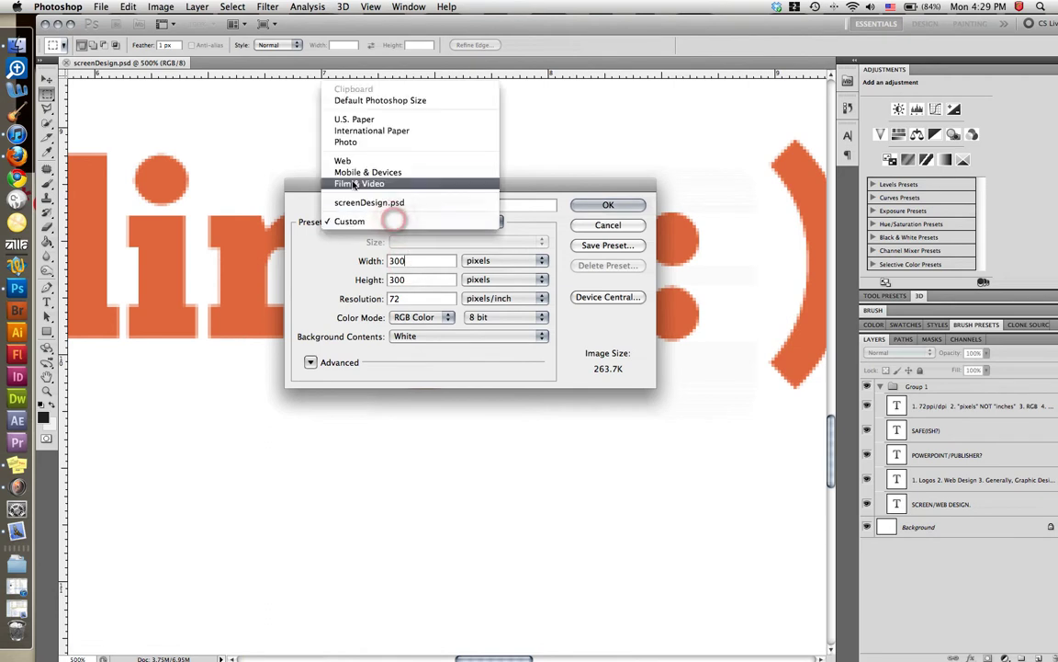
pyautogui.click(347, 161)
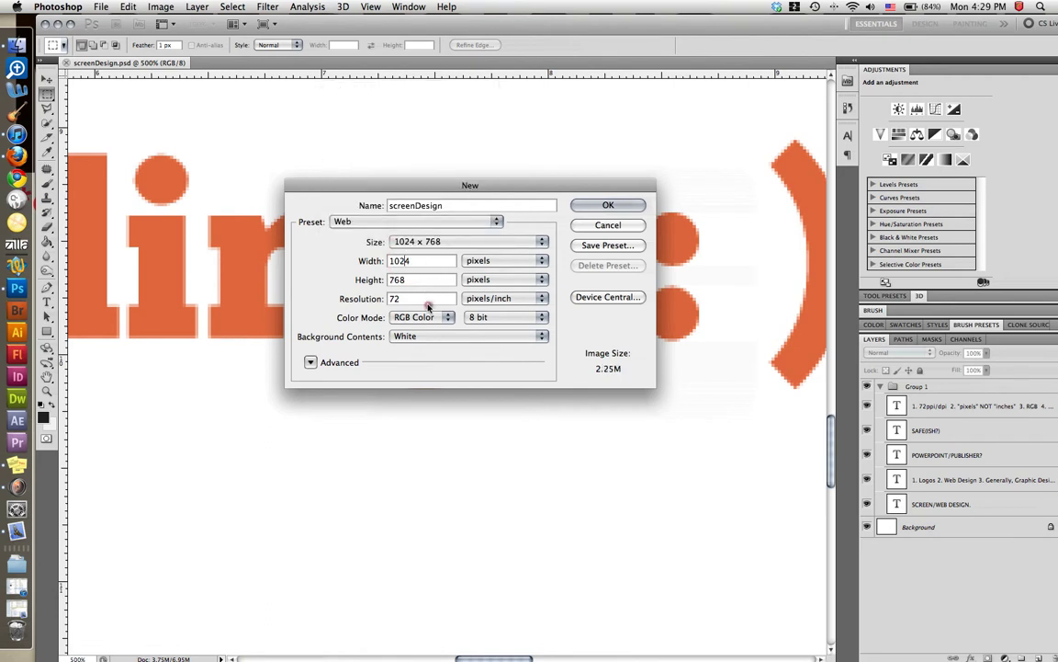
pyautogui.doubleClick(402, 299)
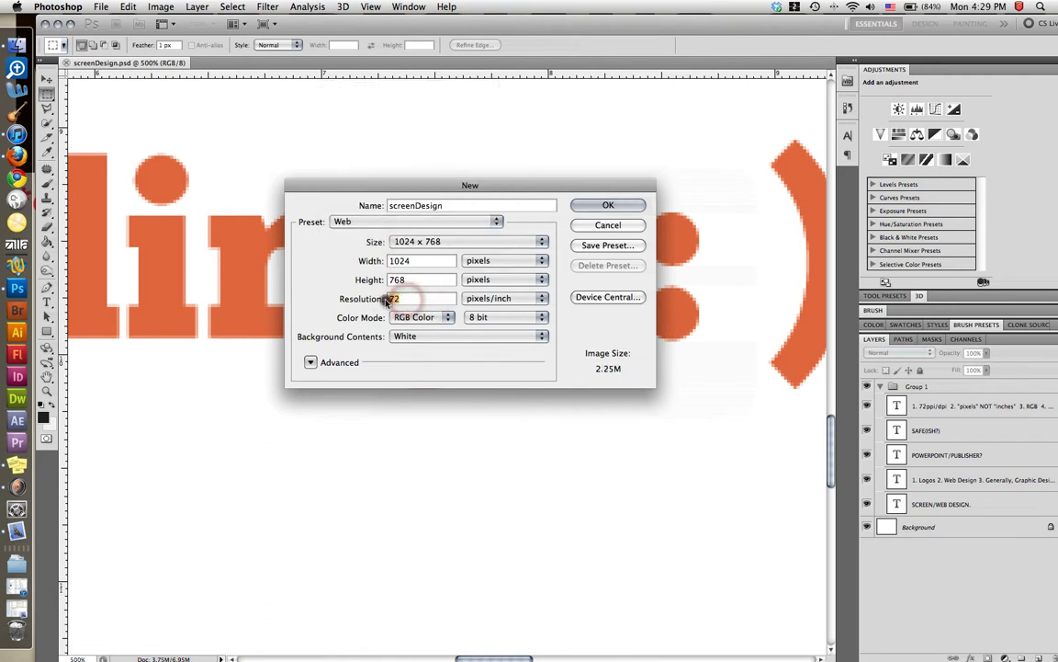
pyautogui.click(487, 299)
pyautogui.click(478, 298)
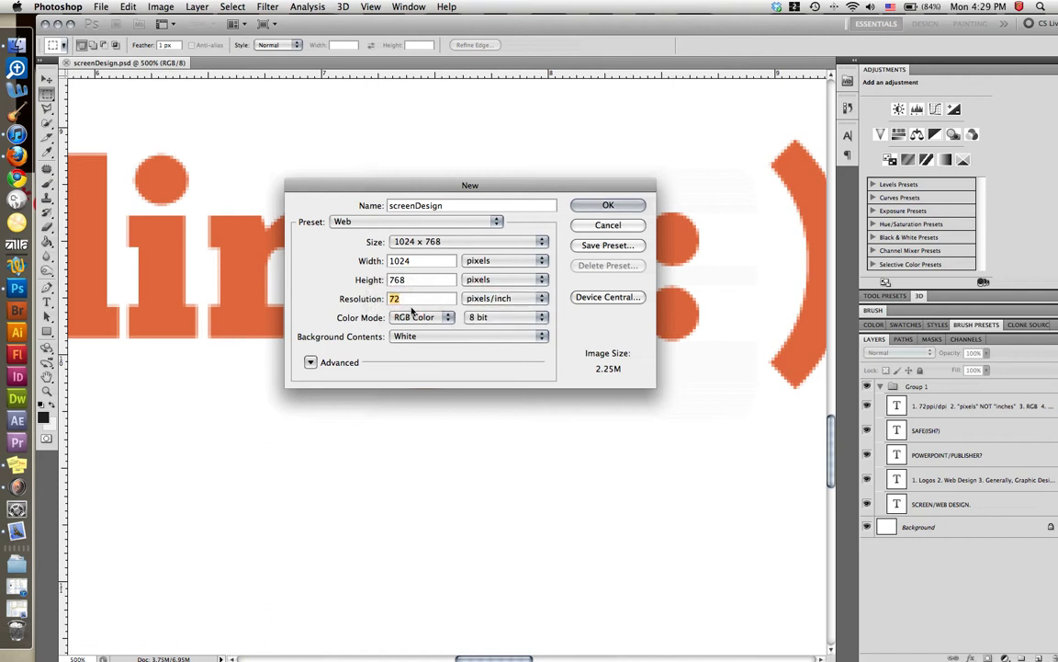
pyautogui.moveTo(353, 185); pyautogui.dragTo(294, 185)
# Settle on RGB Color after trying CMYK, create the document, and return to screenDesign.psd
pyautogui.click(351, 319)
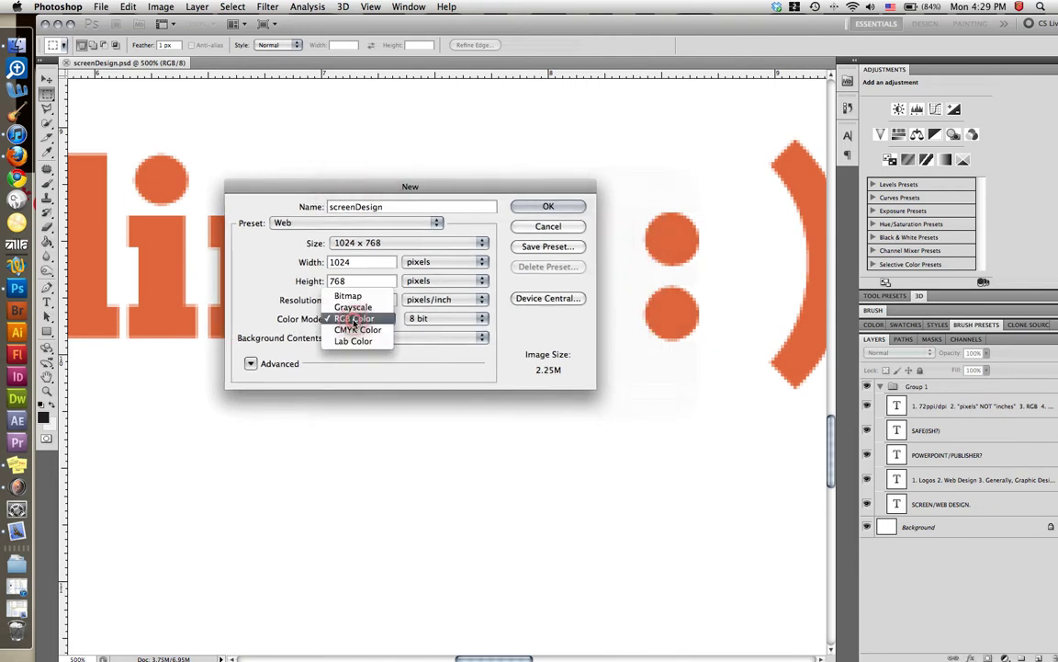
pyautogui.click(353, 332)
pyautogui.click(354, 319)
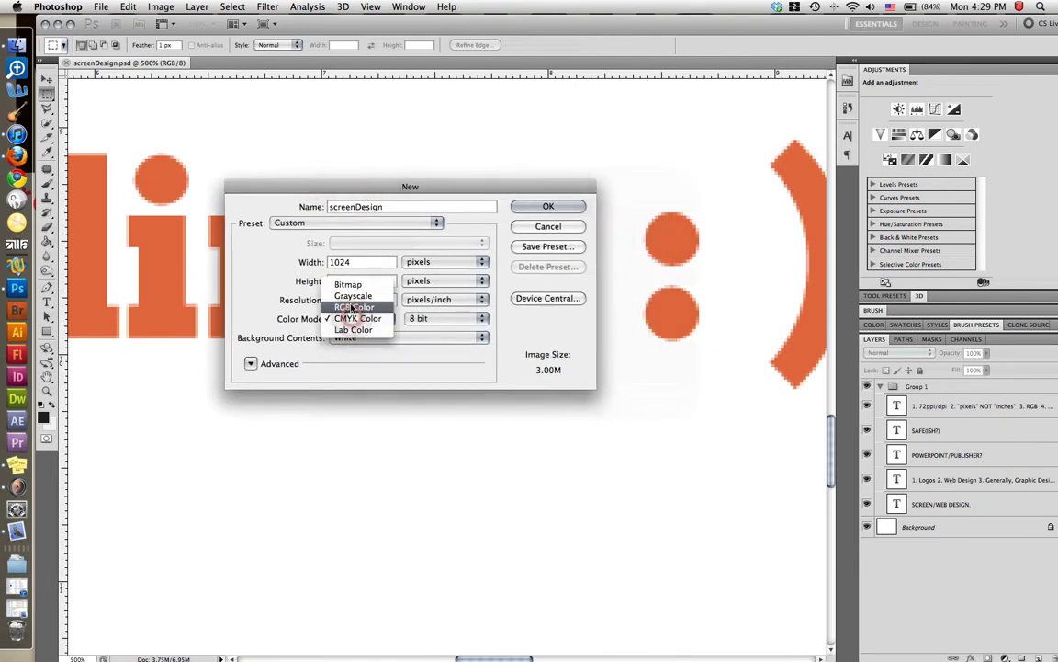
pyautogui.click(350, 307)
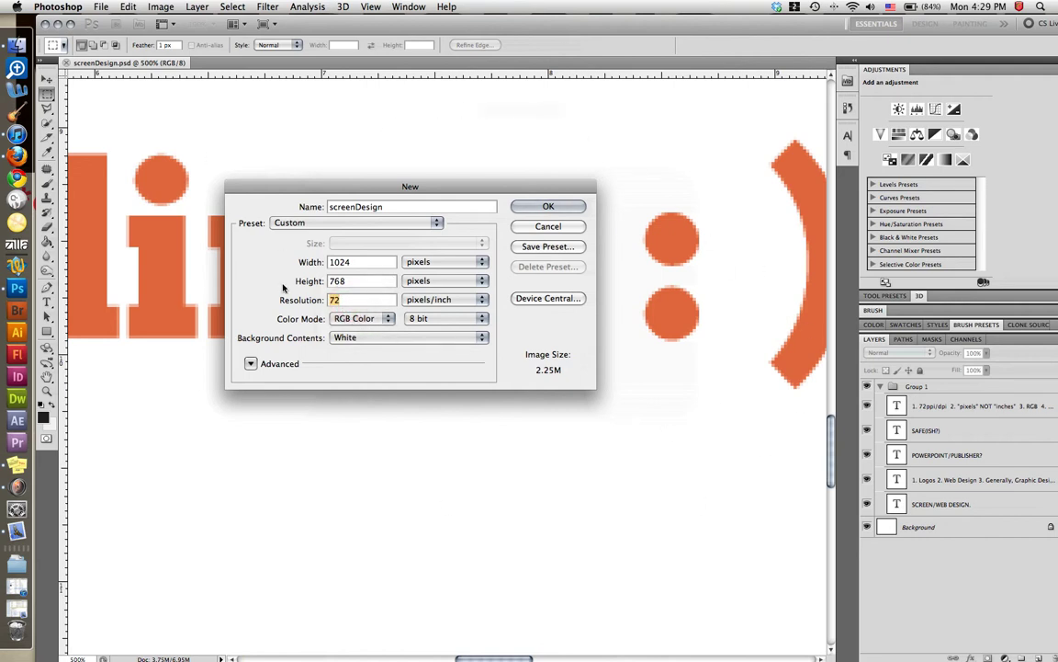
pyautogui.click(350, 319)
pyautogui.click(355, 318)
pyautogui.click(372, 319)
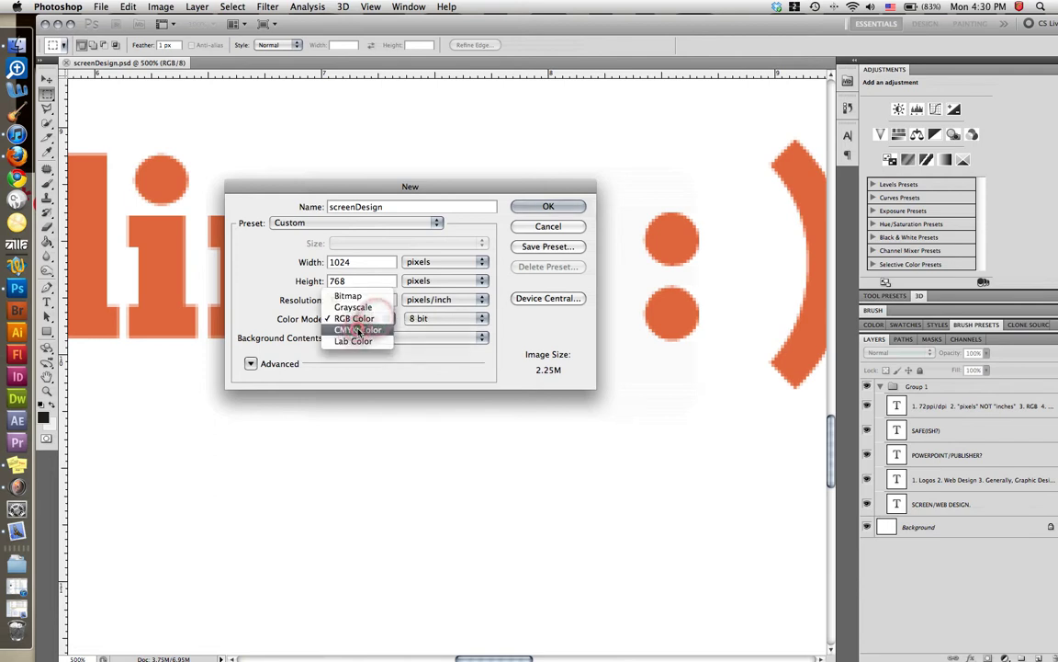
pyautogui.click(360, 337)
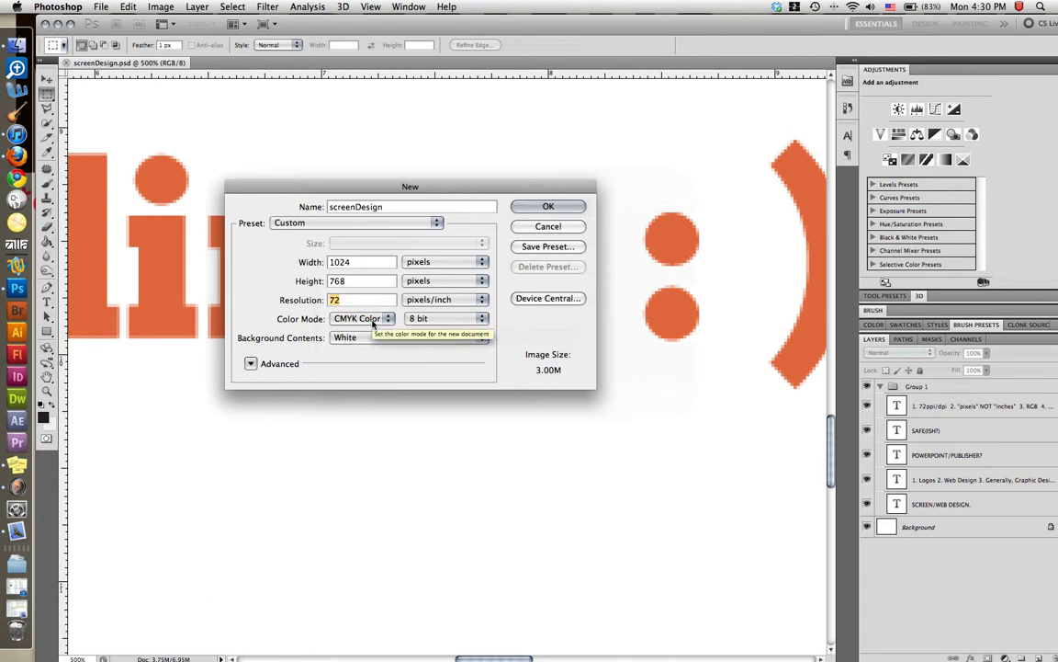
pyautogui.click(372, 322)
pyautogui.click(354, 306)
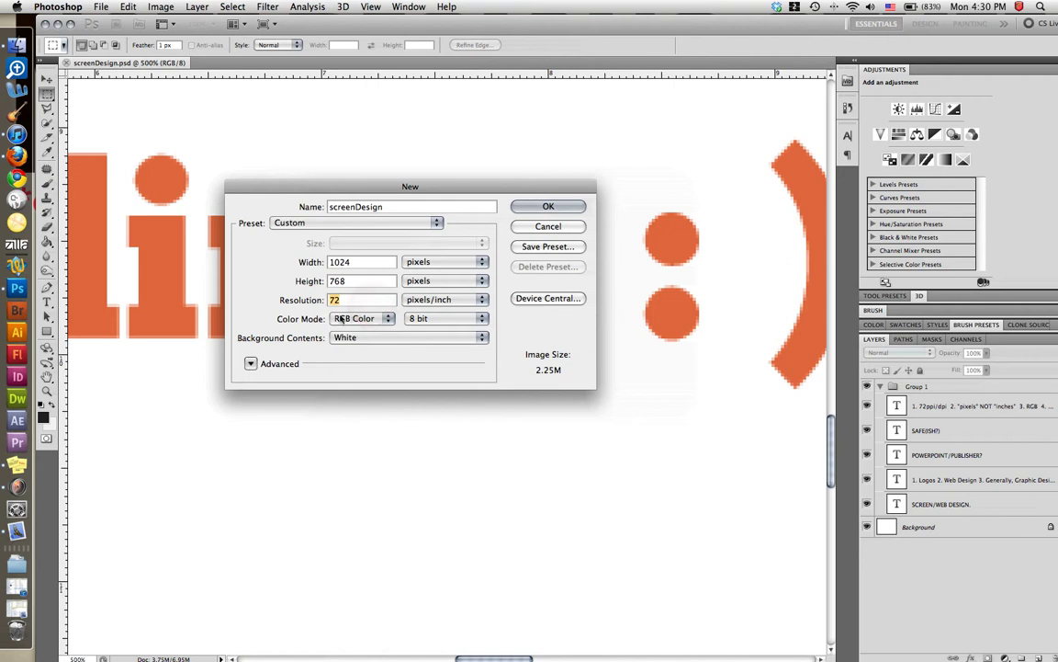
pyautogui.click(548, 207)
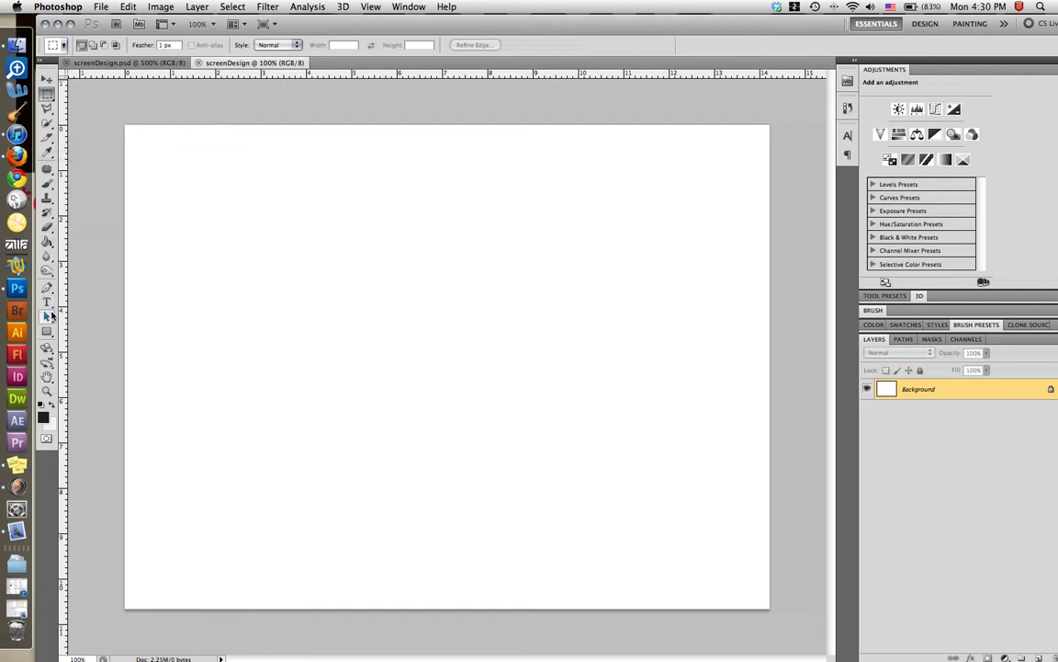
pyautogui.click(110, 63)
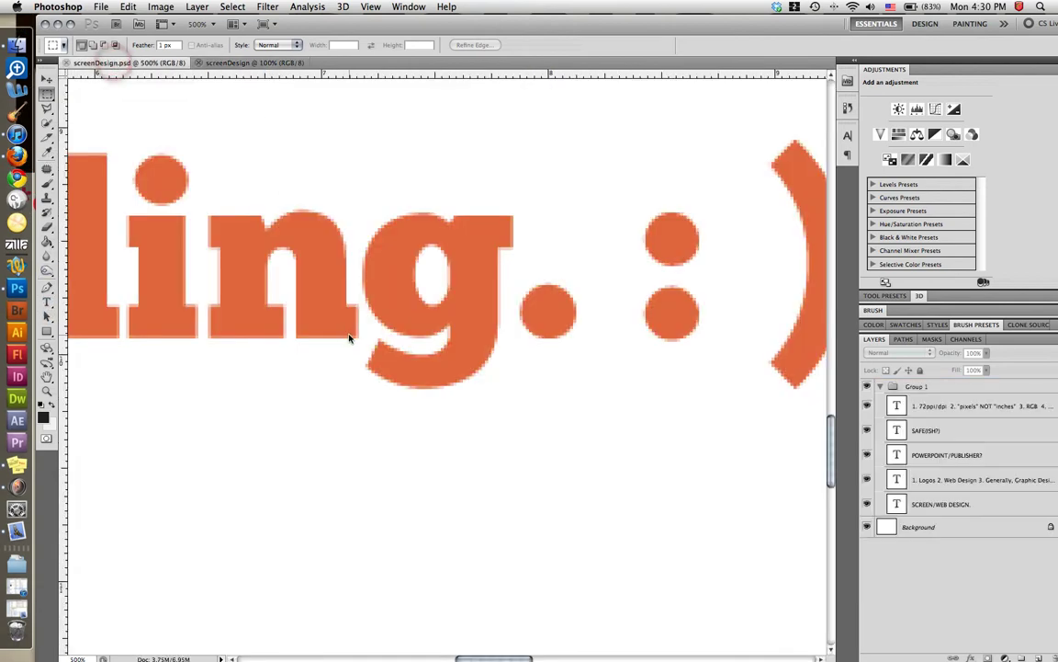
# Zoom to 100% and scroll through the orange screen-design rules on screenDesign.psd
pyautogui.press('super+1')
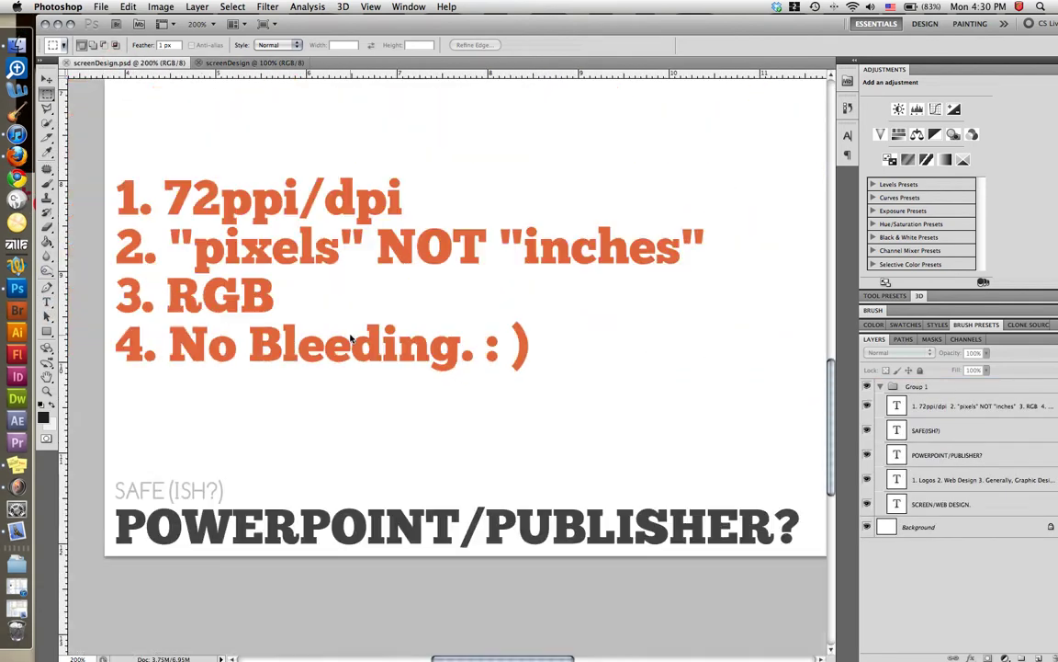
pyautogui.scroll(5, 350, 339)
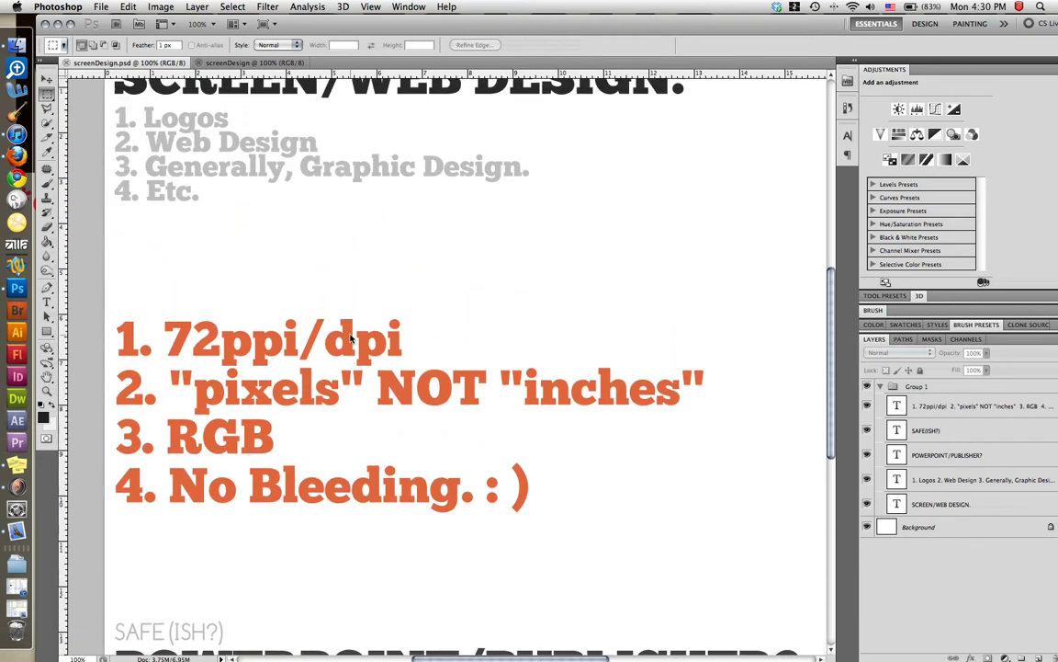
pyautogui.scroll(1, 357, 279)
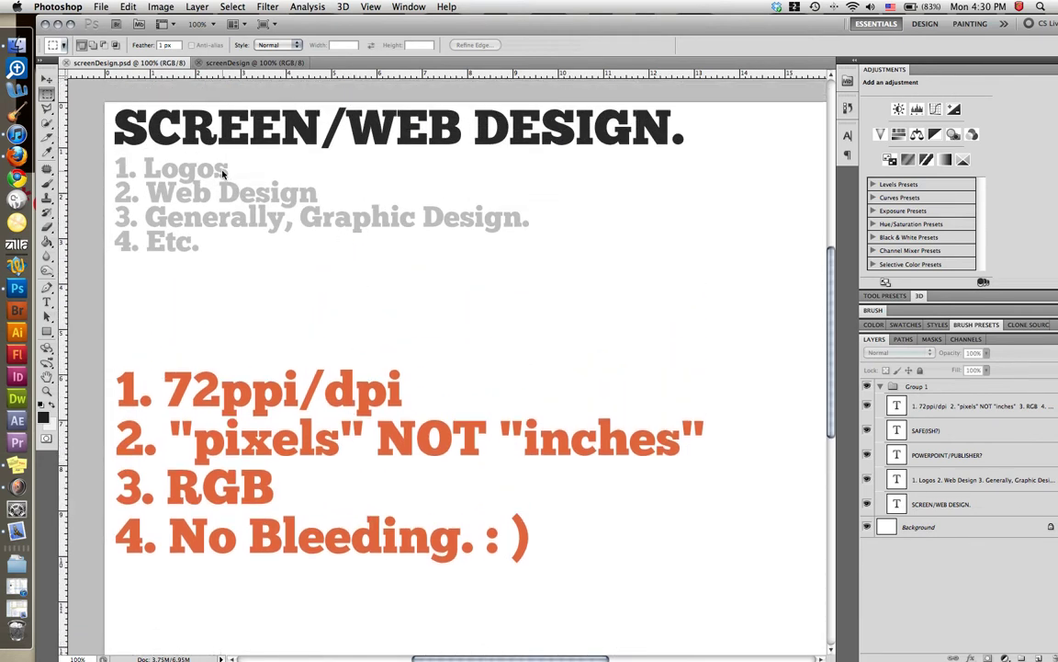
pyautogui.scroll(-1, 225, 170)
pyautogui.scroll(-1, 238, 196)
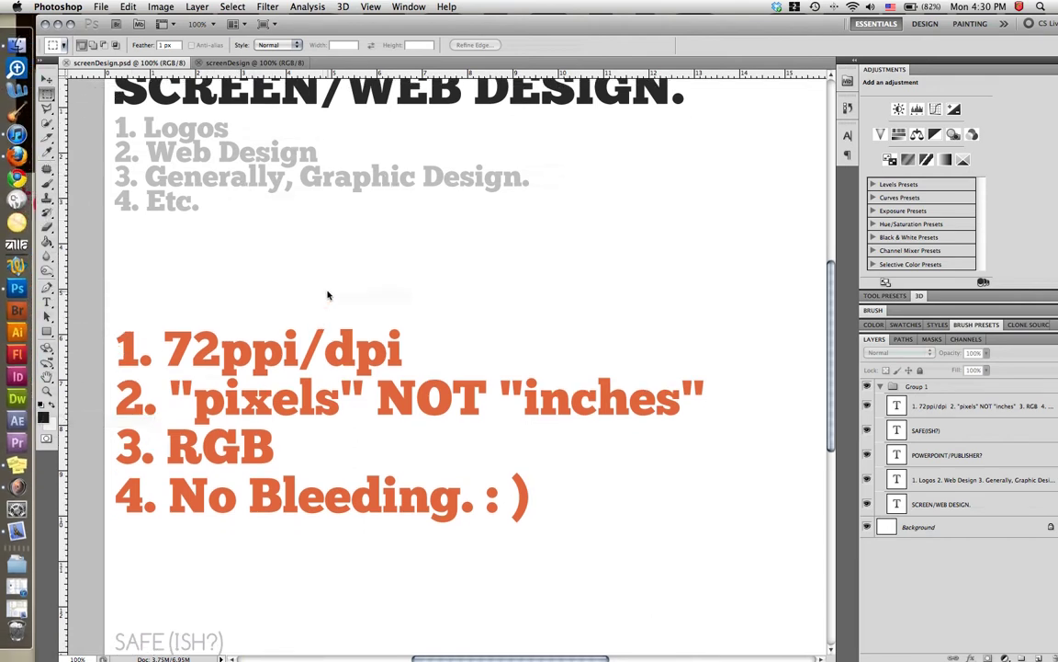
pyautogui.scroll(2, 256, 274)
pyautogui.scroll(-3, 390, 331)
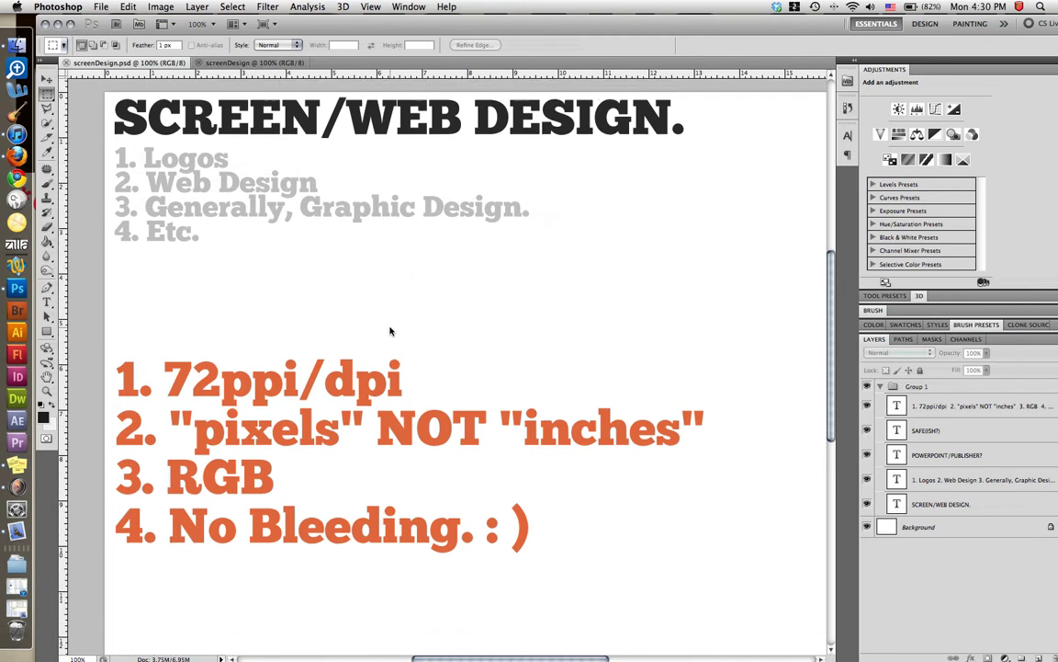
pyautogui.scroll(-6, 387, 331)
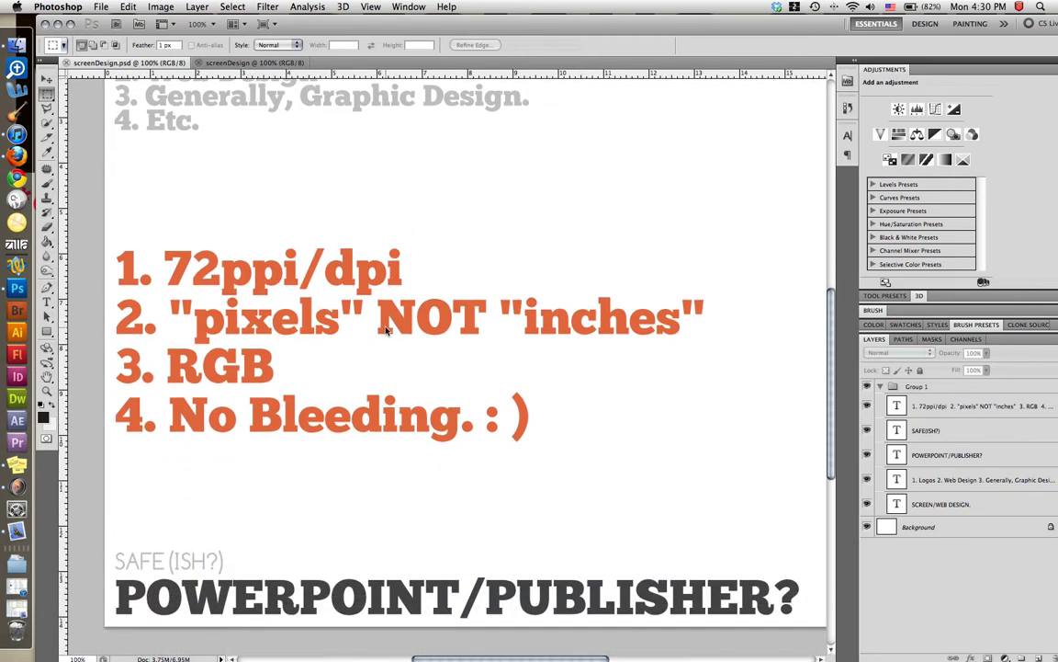
pyautogui.scroll(1, 384, 331)
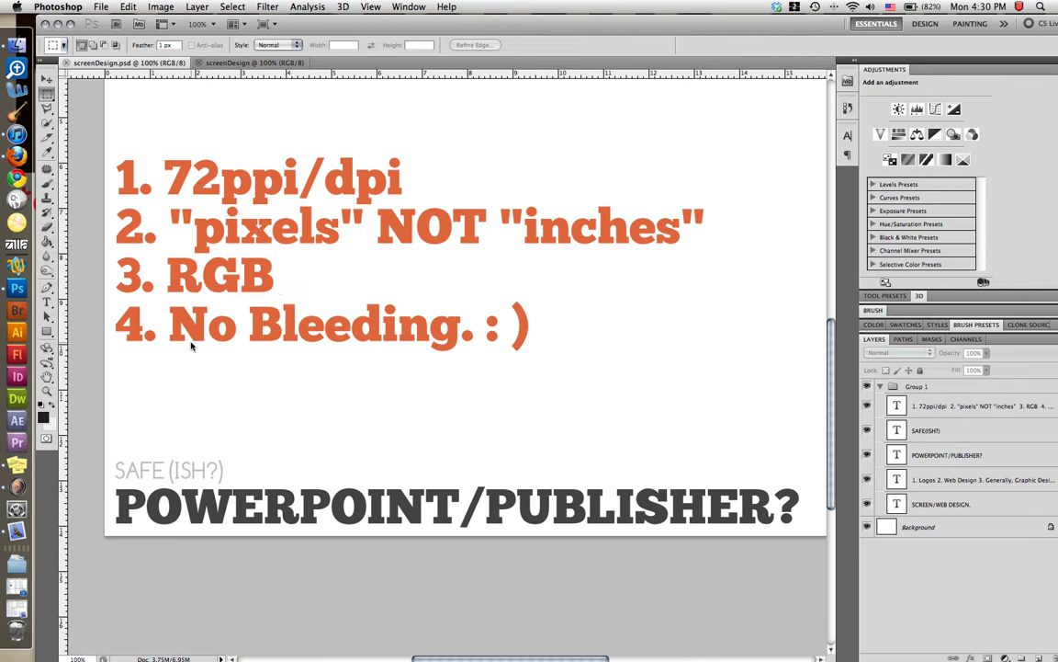
# Drag out a vertical and a horizontal guide, aligning them to the page's left edge and below its bottom
pyautogui.moveTo(65, 329); pyautogui.dragTo(125, 338)
pyautogui.moveTo(338, 73); pyautogui.dragTo(402, 525)
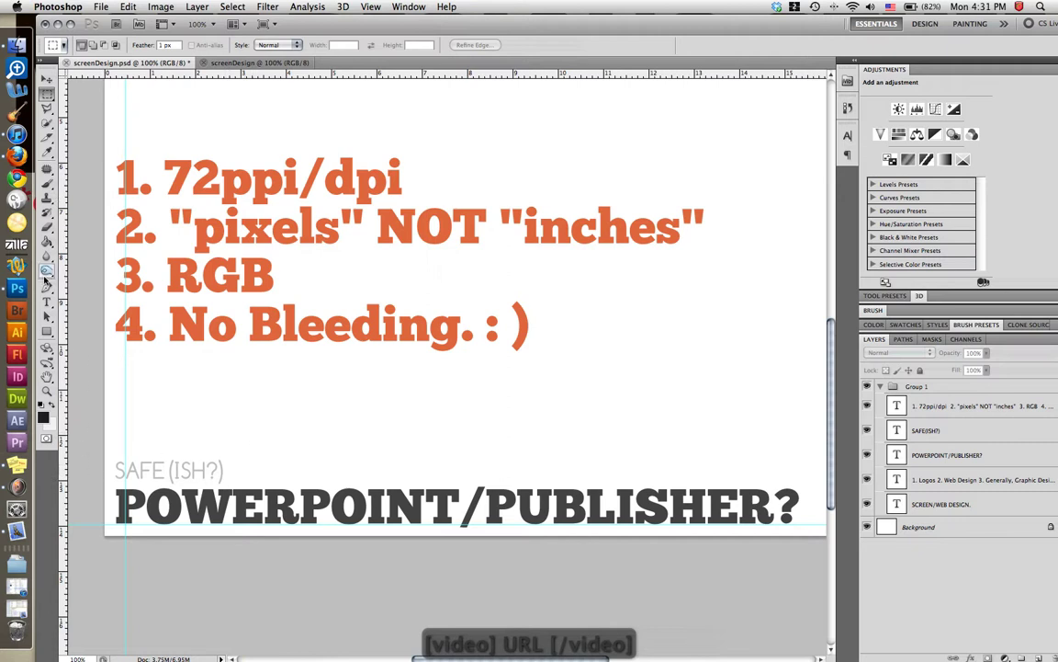
pyautogui.click(47, 77)
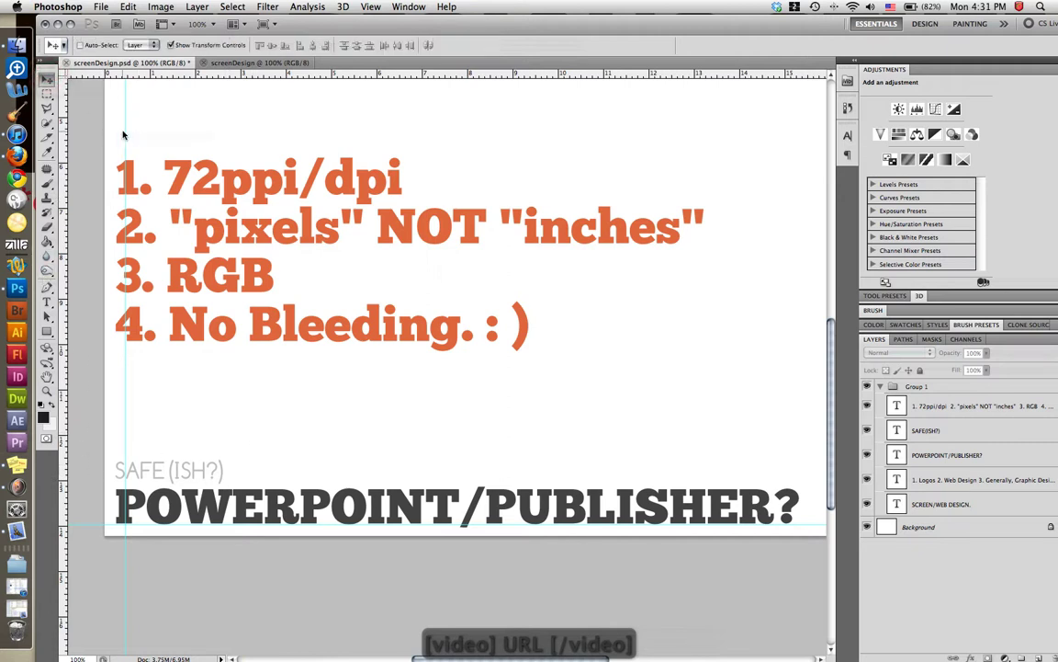
pyautogui.moveTo(125, 135); pyautogui.dragTo(105, 132)
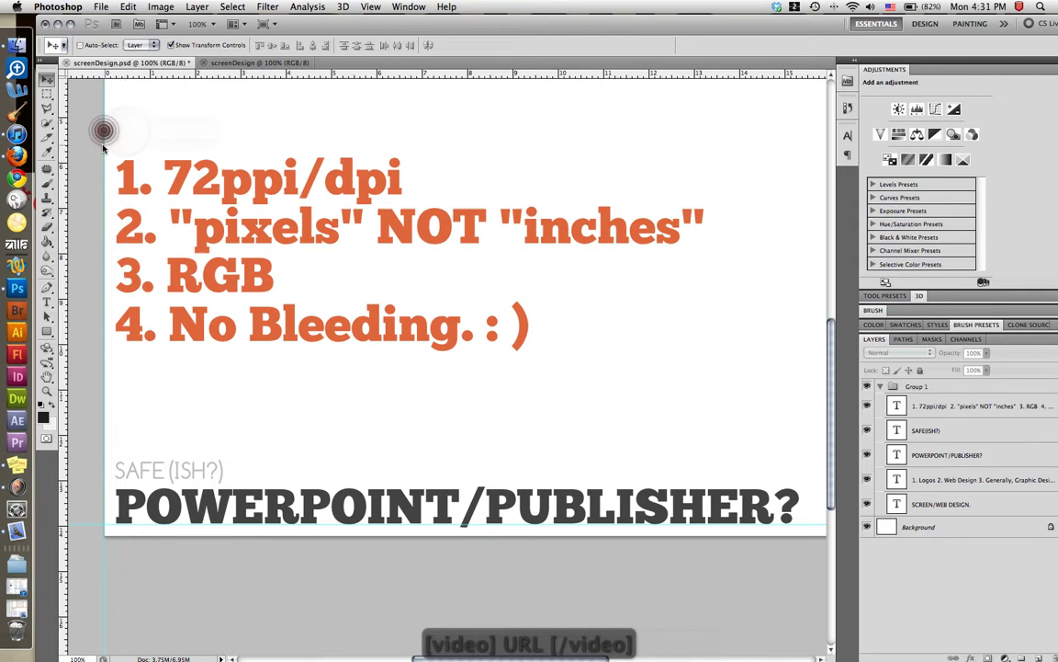
pyautogui.moveTo(306, 528); pyautogui.dragTo(307, 567)
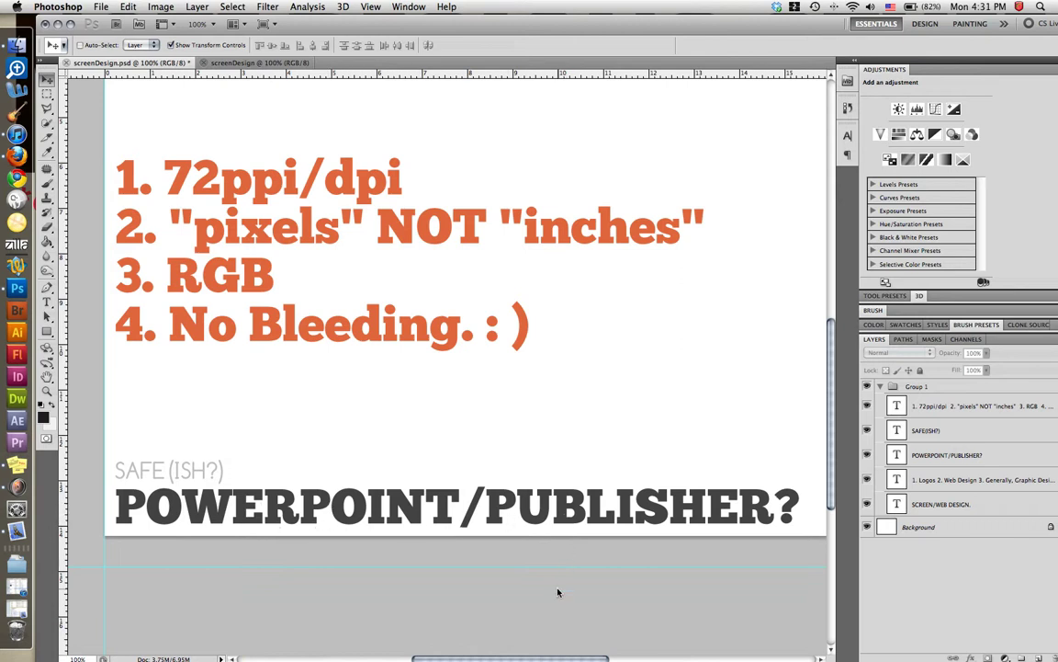
pyautogui.moveTo(538, 658)
pyautogui.mouseDown()
pyautogui.moveTo(566, 659)
pyautogui.moveTo(530, 658)
pyautogui.mouseUp()
pyautogui.scroll(5, 462, 595)
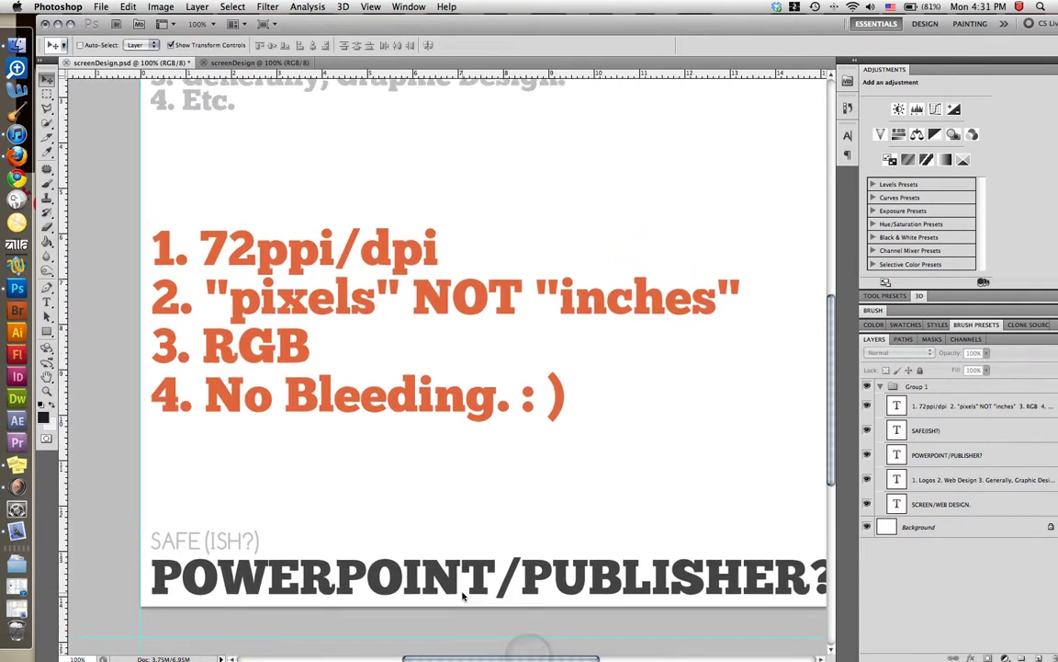
pyautogui.scroll(2, 463, 595)
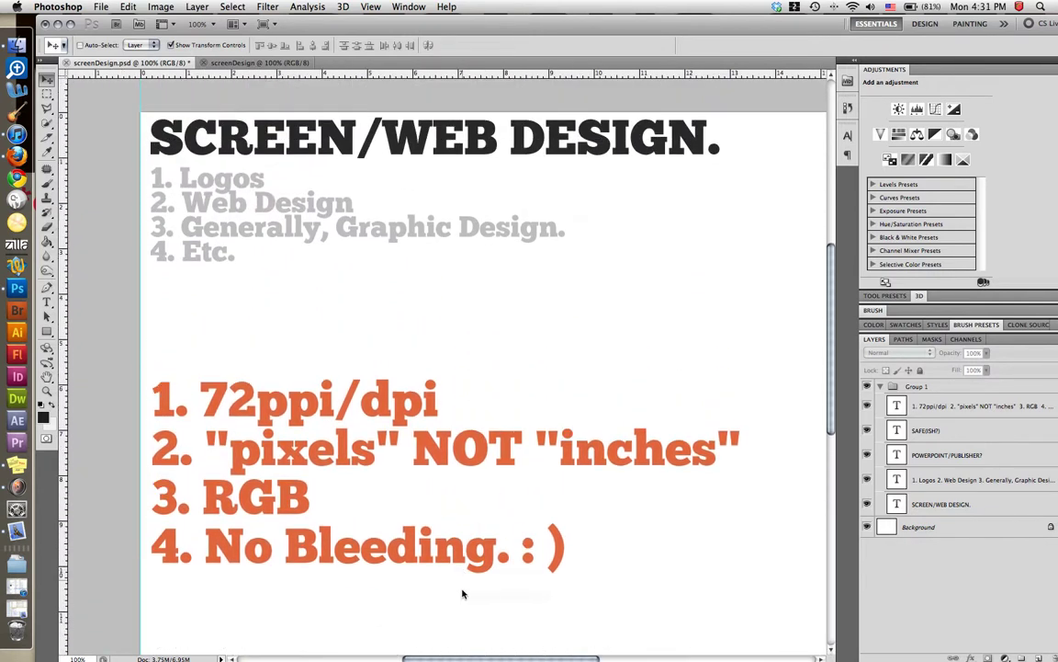